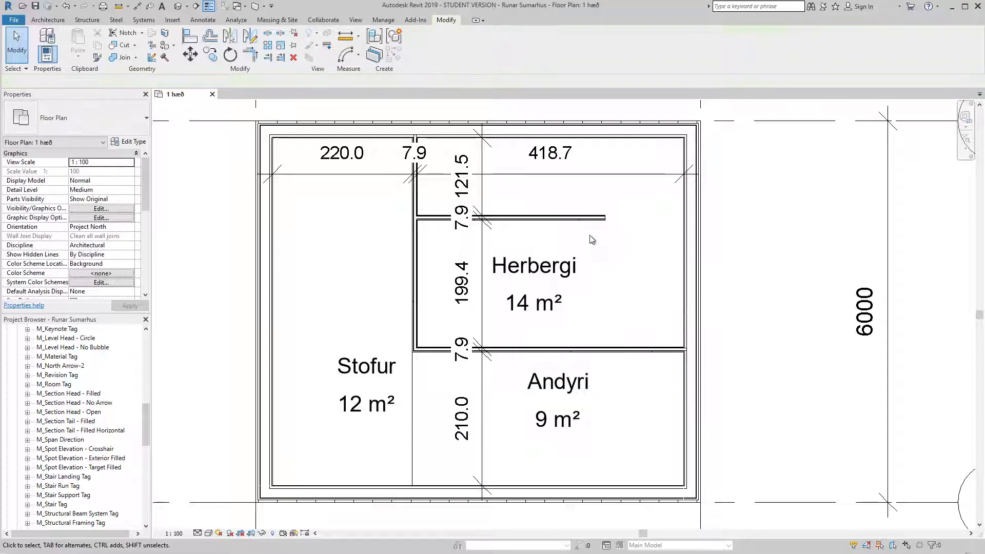
# Step: Delete the short horizontal partition above the Herbergi label and extend the vertical partition down to the lower exterior wall
pyautogui.click(598, 218)
pyautogui.press('Delete')
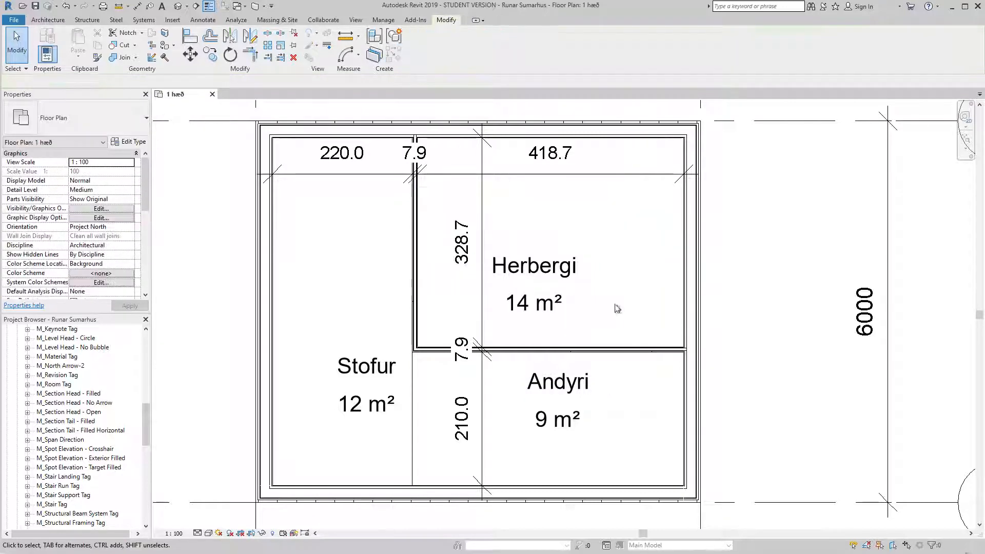
pyautogui.click(436, 349)
pyautogui.click(414, 297)
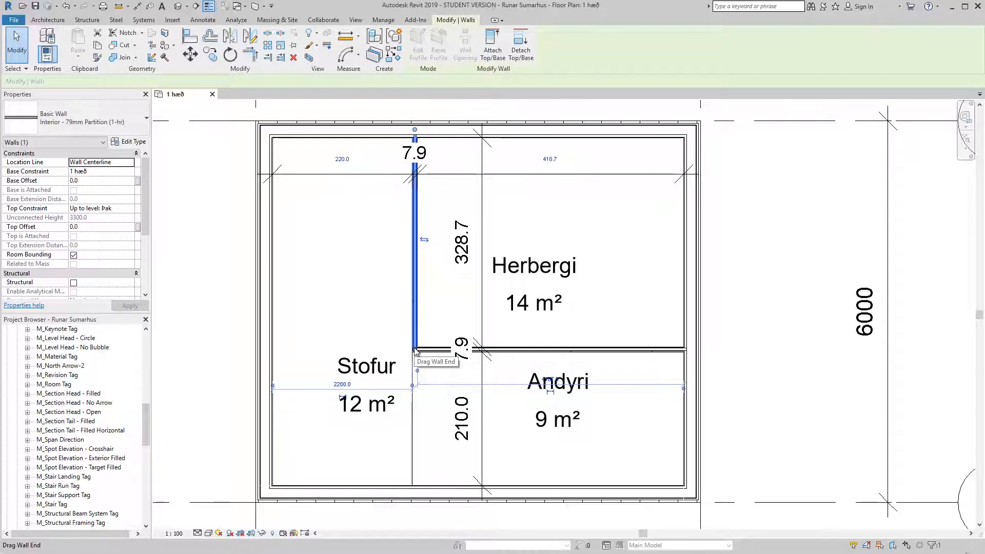
pyautogui.moveTo(416, 350); pyautogui.dragTo(414, 391)
pyautogui.moveTo(410, 475); pyautogui.dragTo(412, 485)
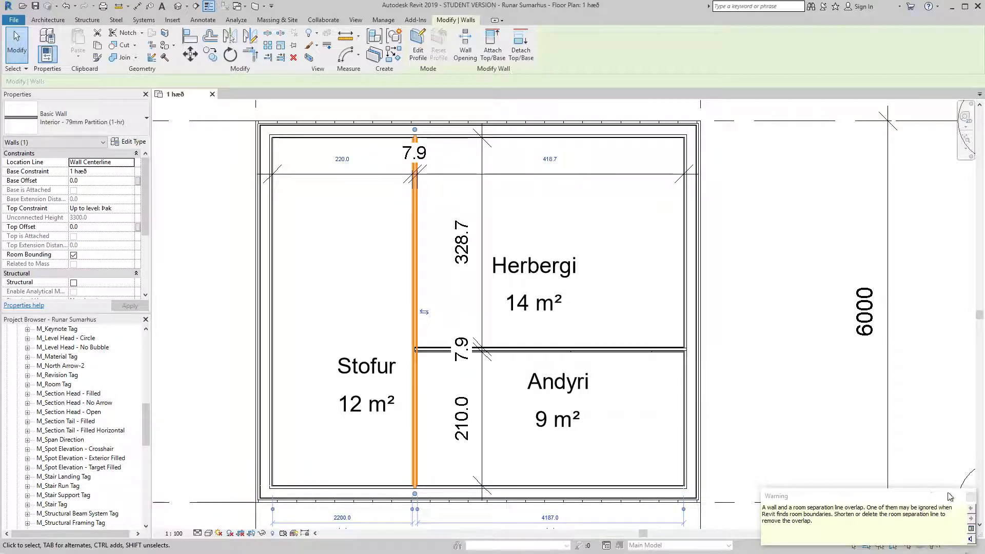
pyautogui.click(970, 498)
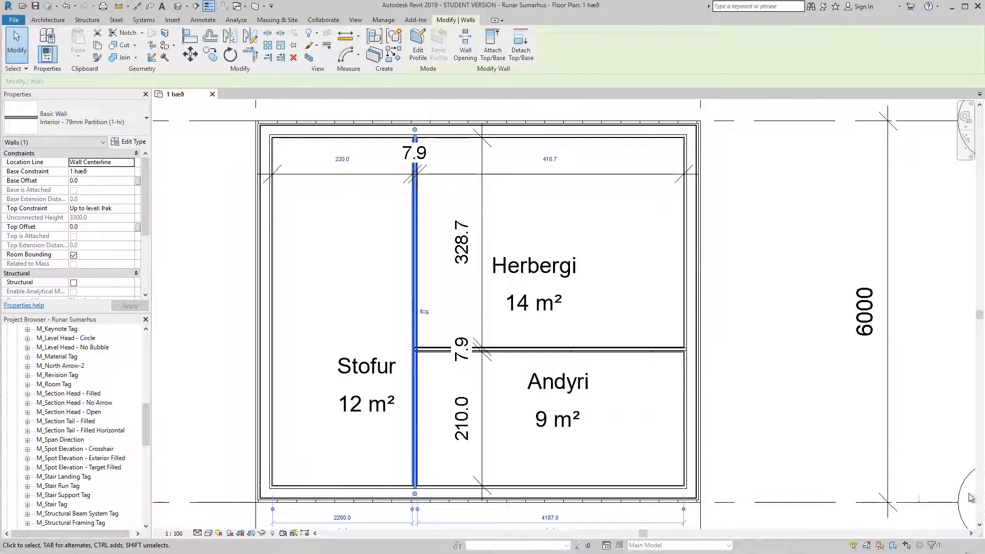
# Step: Extend the horizontal partition across Stofur to the left exterior wall with Trim/Extend Single Element
pyautogui.click(429, 352)
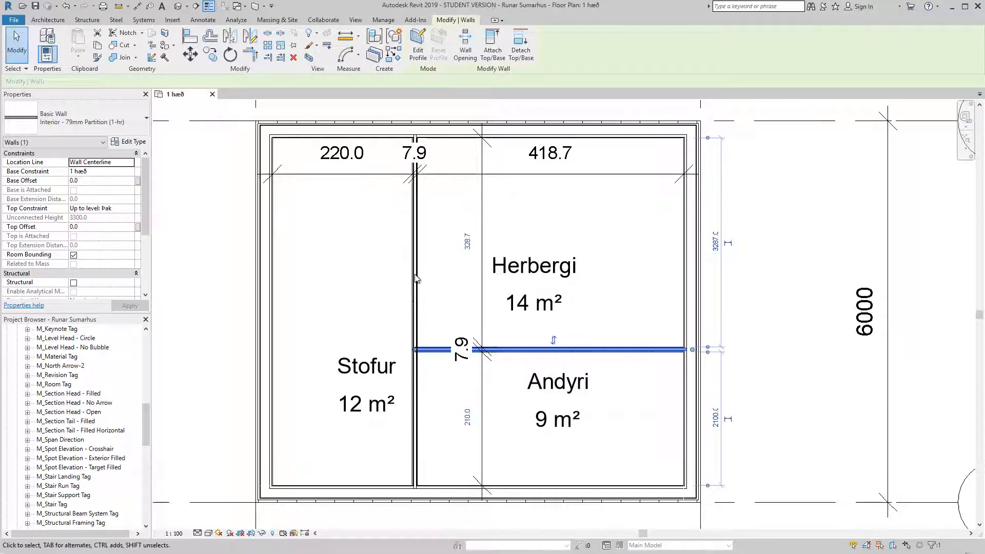
pyautogui.click(269, 58)
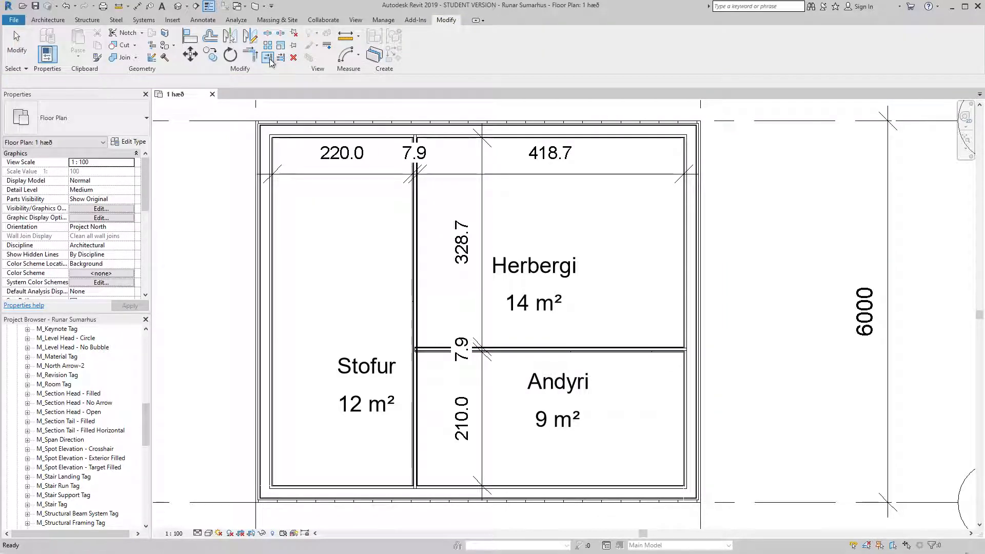
pyautogui.click(273, 352)
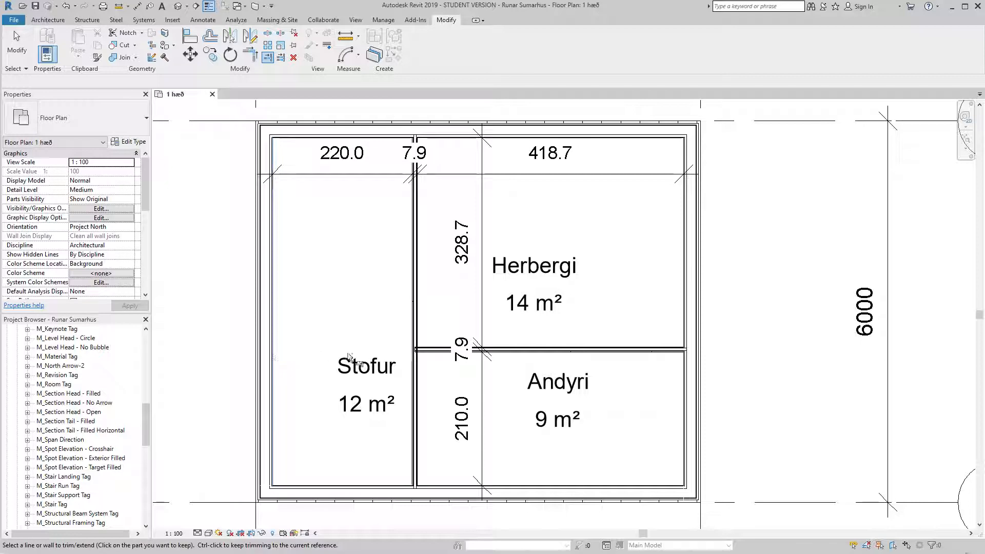
pyautogui.click(430, 349)
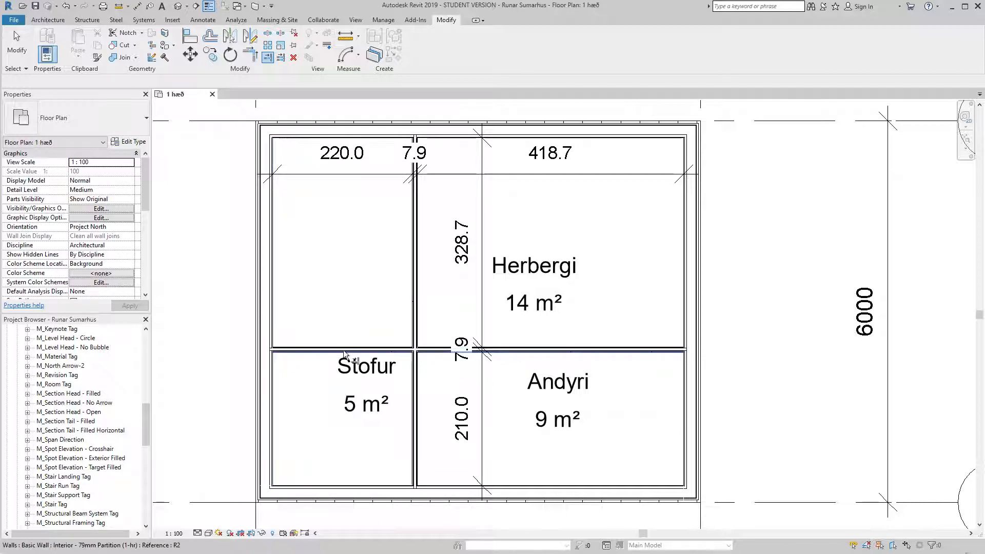
pyautogui.scroll(2, 426, 383)
pyautogui.scroll(-1, 425, 383)
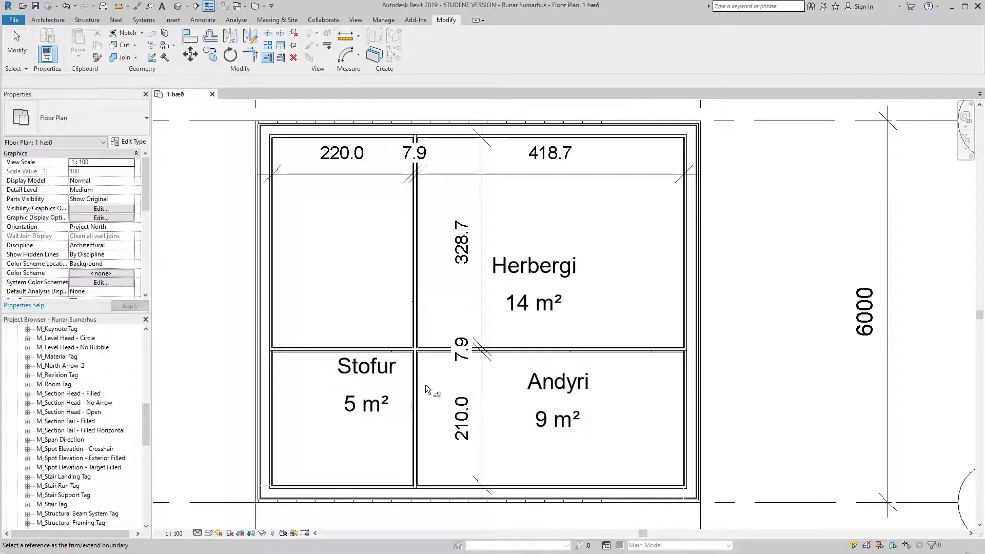
pyautogui.scroll(1, 426, 384)
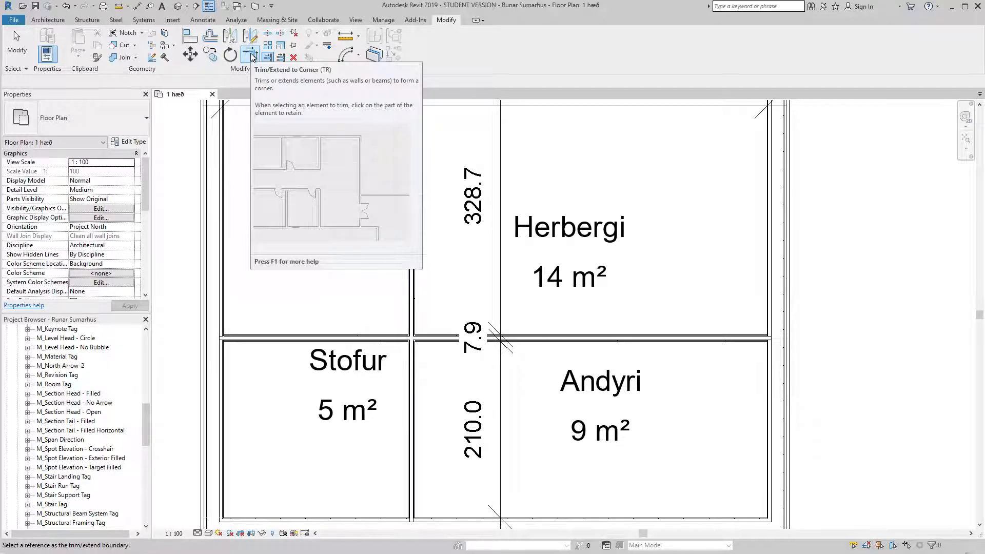
pyautogui.press('Escape')
pyautogui.press('t')
pyautogui.press('r')
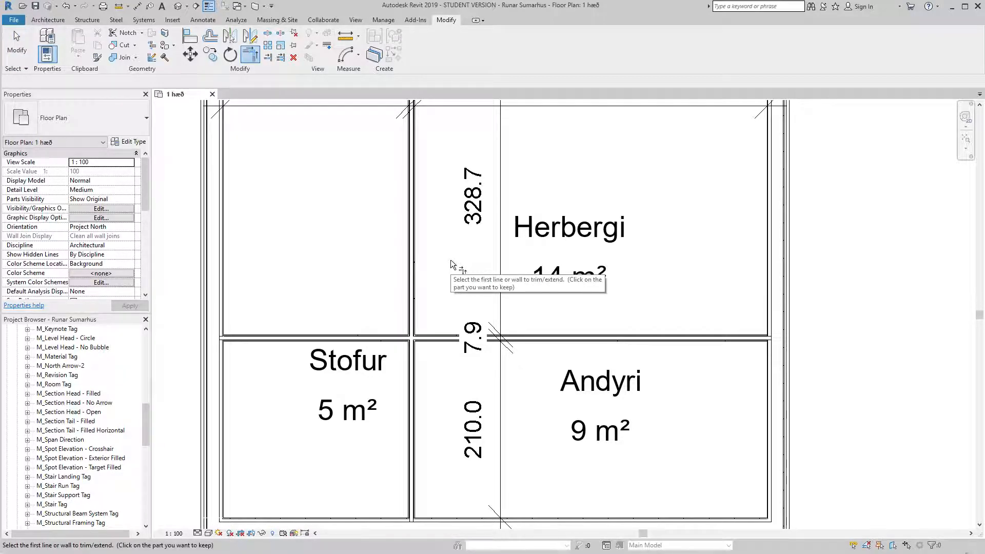
pyautogui.press('t')
pyautogui.press('e')
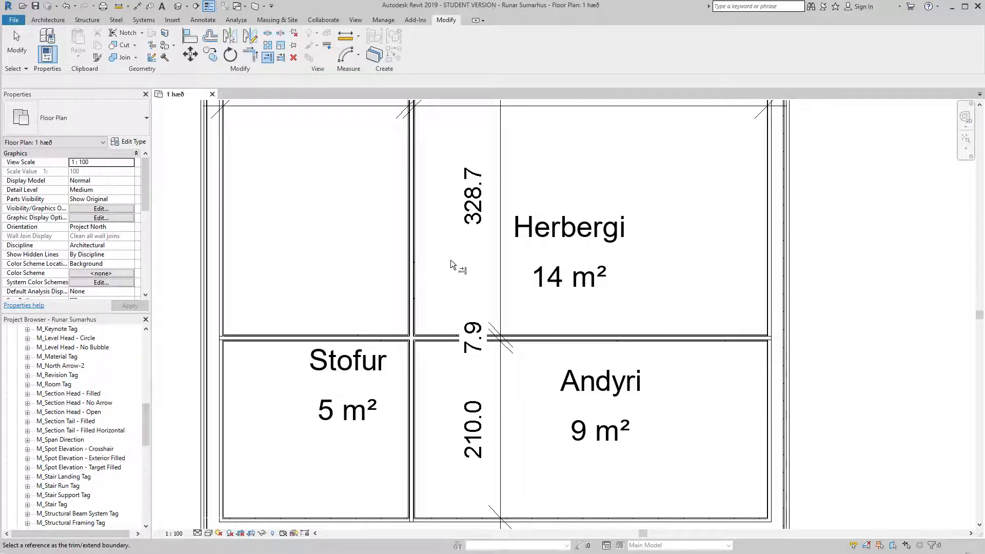
pyautogui.press('Escape')
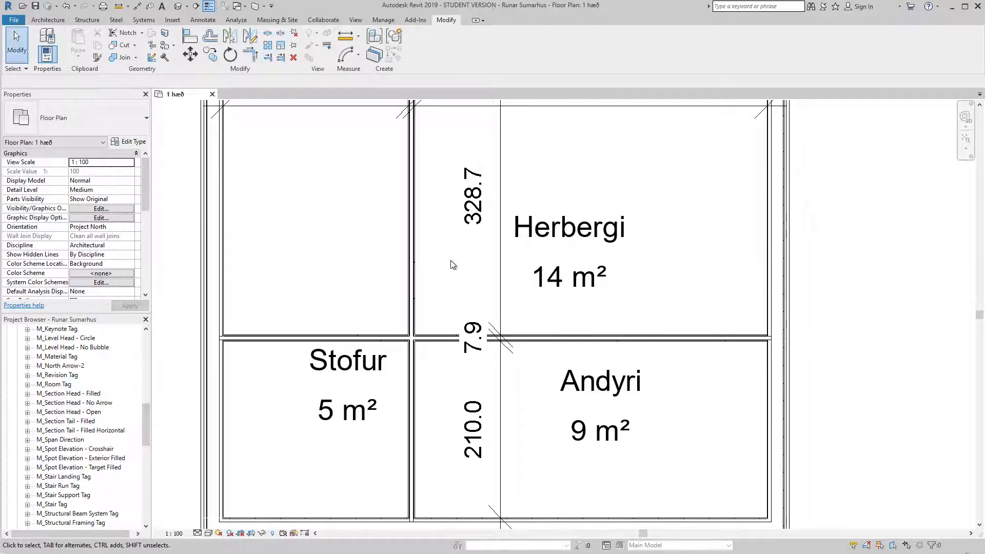
# Step: Trim the crossing partitions to a corner around Stofur, keeping the horizontal wall's left part and the vertical wall's lower part, and accept the warning
pyautogui.press('t')
pyautogui.press('r')
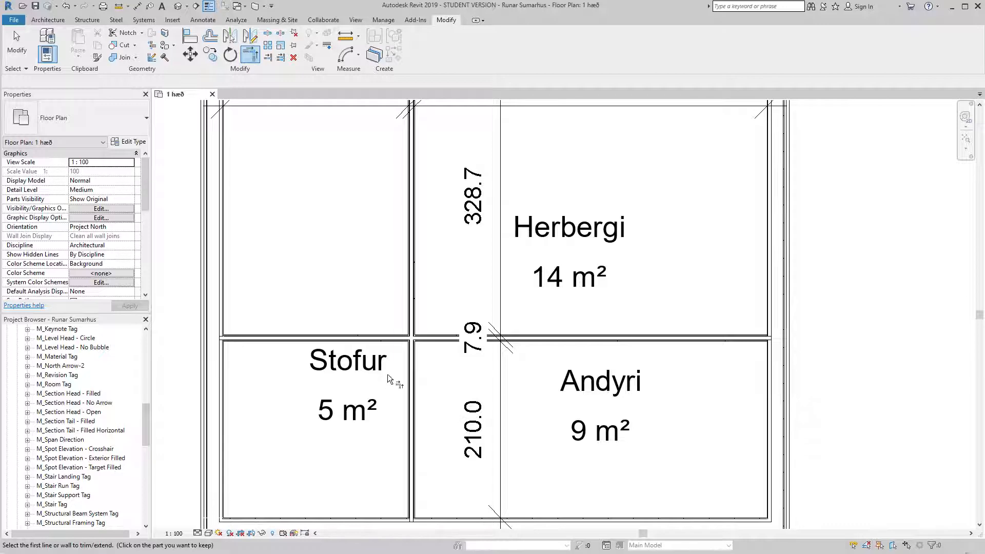
pyautogui.scroll(3, 387, 367)
pyautogui.scroll(-2, 387, 367)
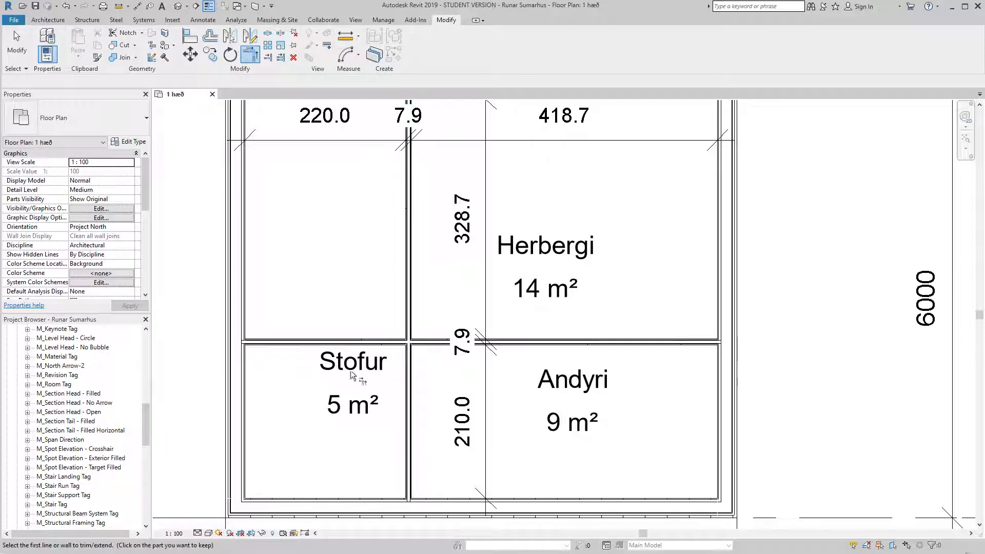
pyautogui.click(308, 343)
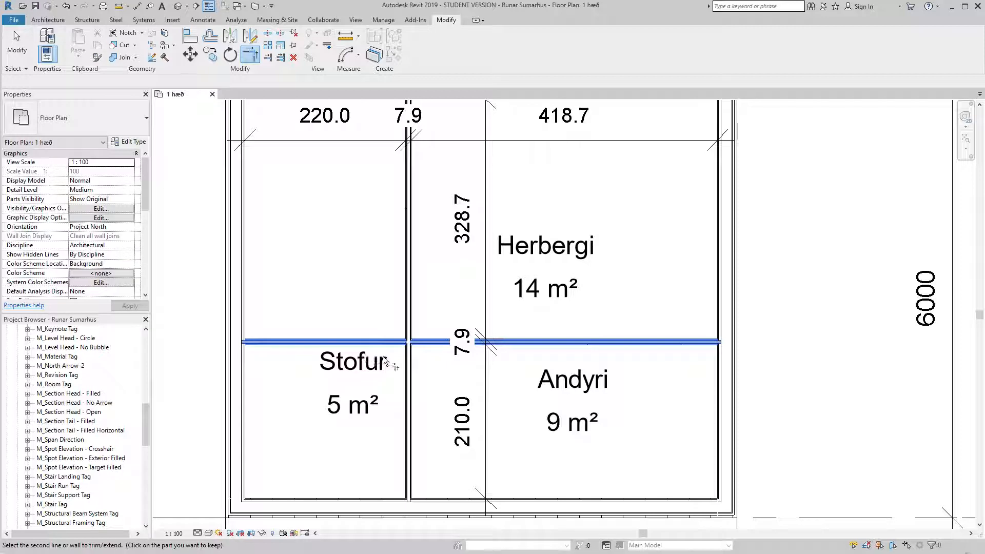
pyautogui.scroll(3, 408, 381)
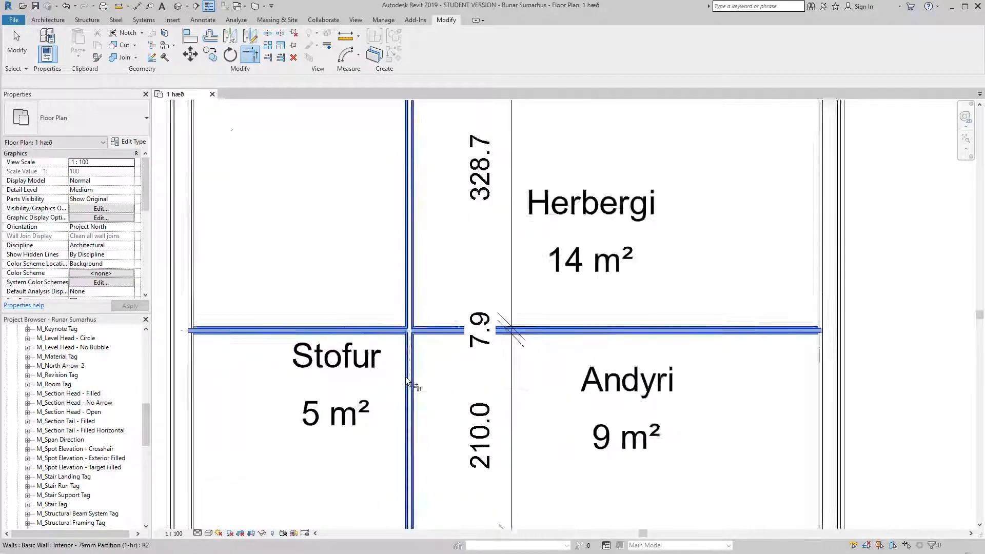
pyautogui.scroll(3, 406, 376)
pyautogui.scroll(-2, 406, 377)
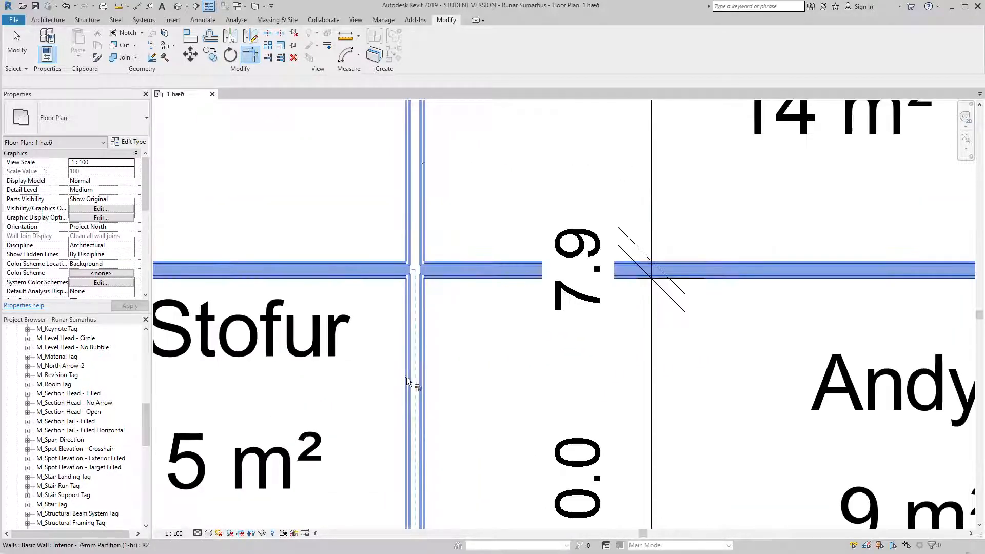
pyautogui.scroll(-3, 417, 373)
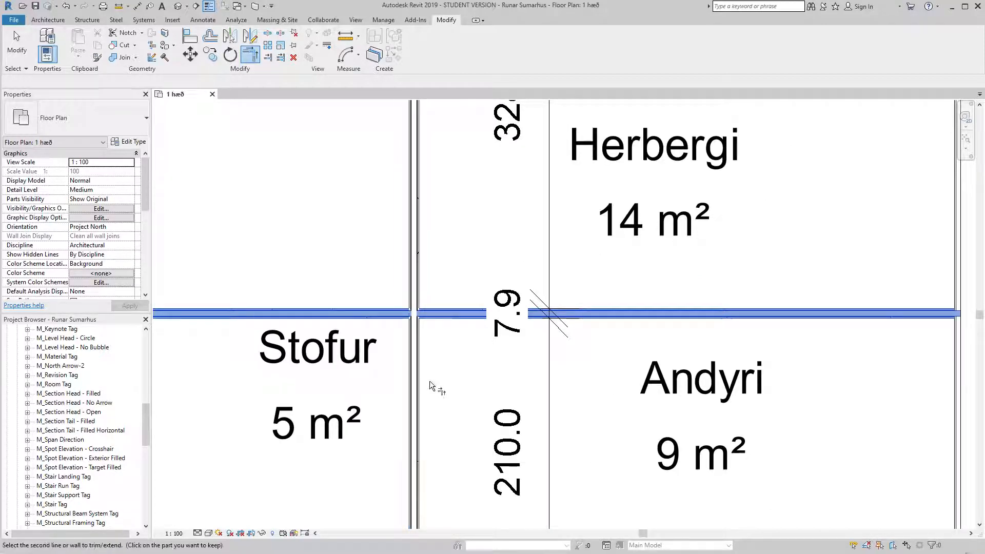
pyautogui.scroll(-2, 429, 382)
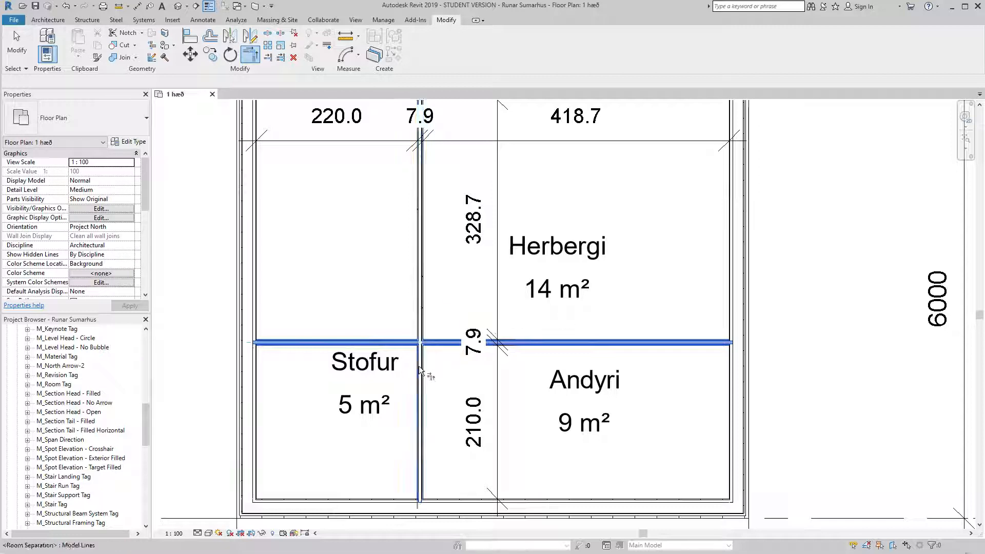
pyautogui.click(424, 382)
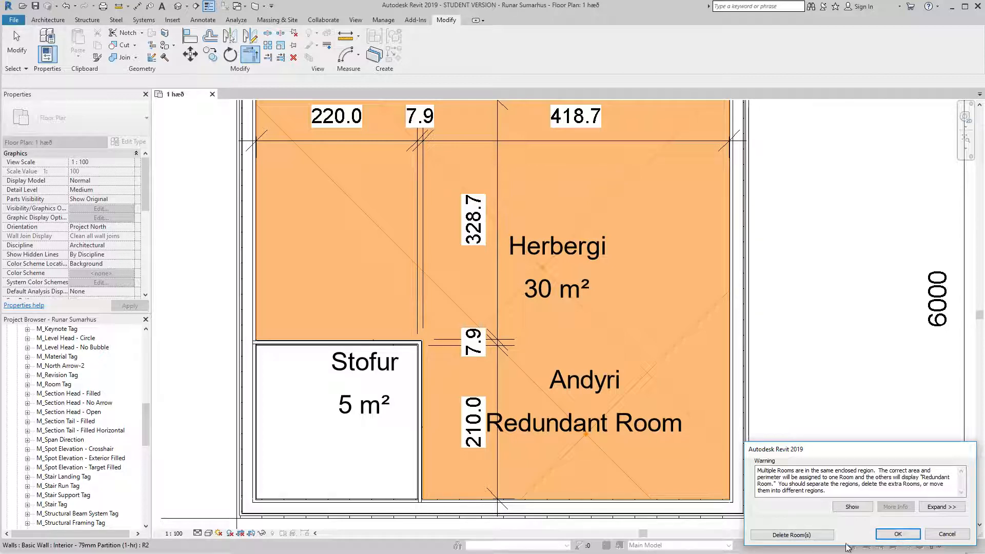
pyautogui.click(898, 534)
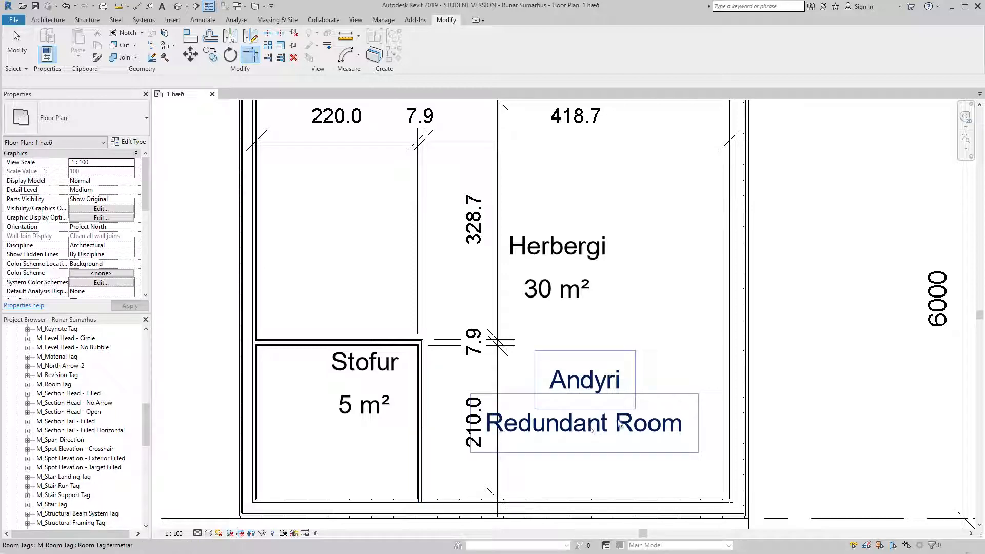
pyautogui.press('Escape')
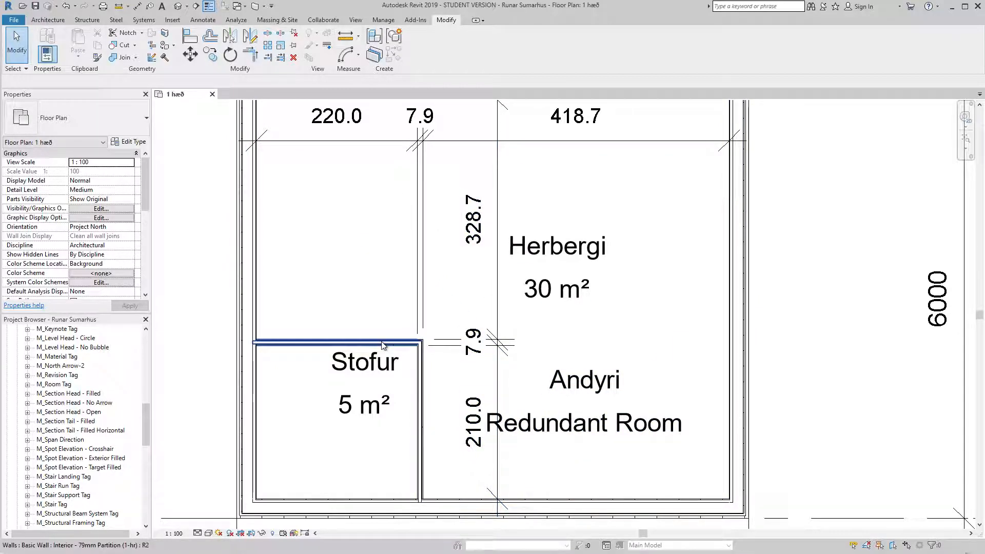
pyautogui.click(299, 346)
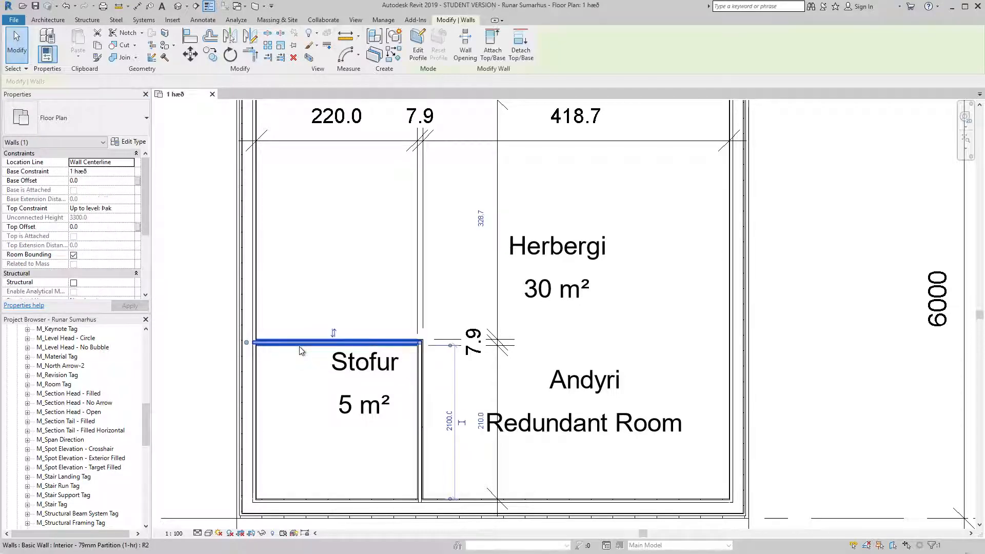
pyautogui.rightClick(300, 346)
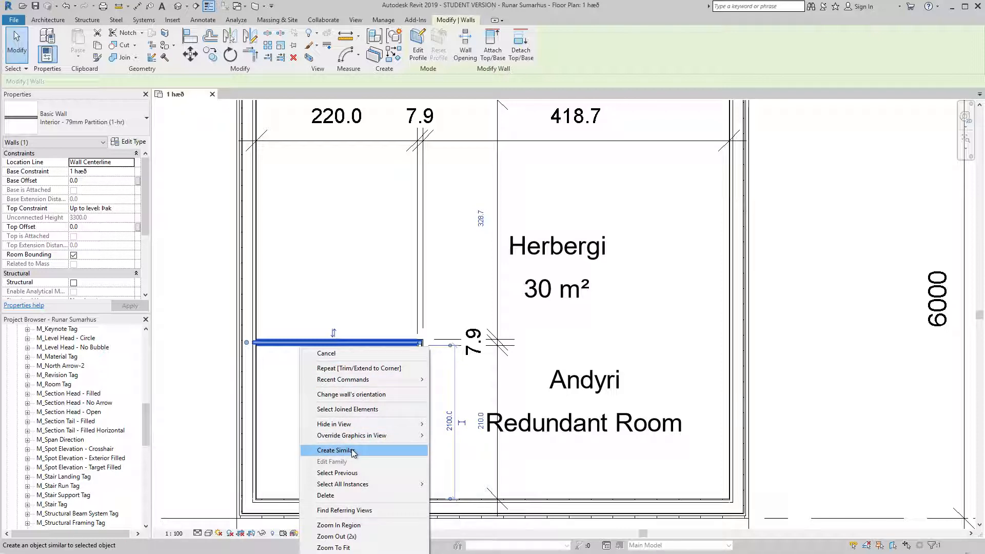
pyautogui.press('Escape')
pyautogui.press('Escape')
# Step: Create a similar 79 mm partition running right from Stofur's right wall, then about 1700 mm down to the lower exterior wall
pyautogui.click(291, 347)
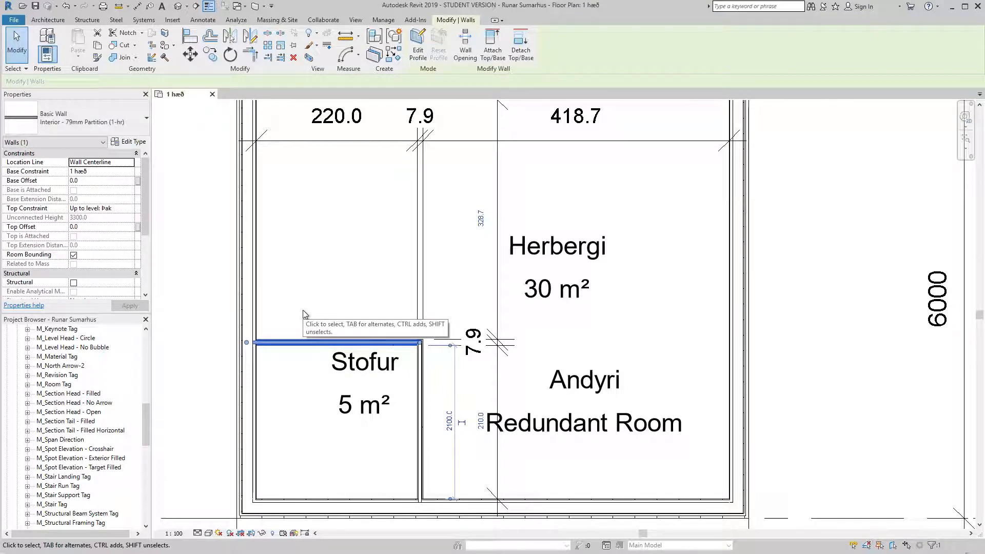
pyautogui.press('c')
pyautogui.press('s')
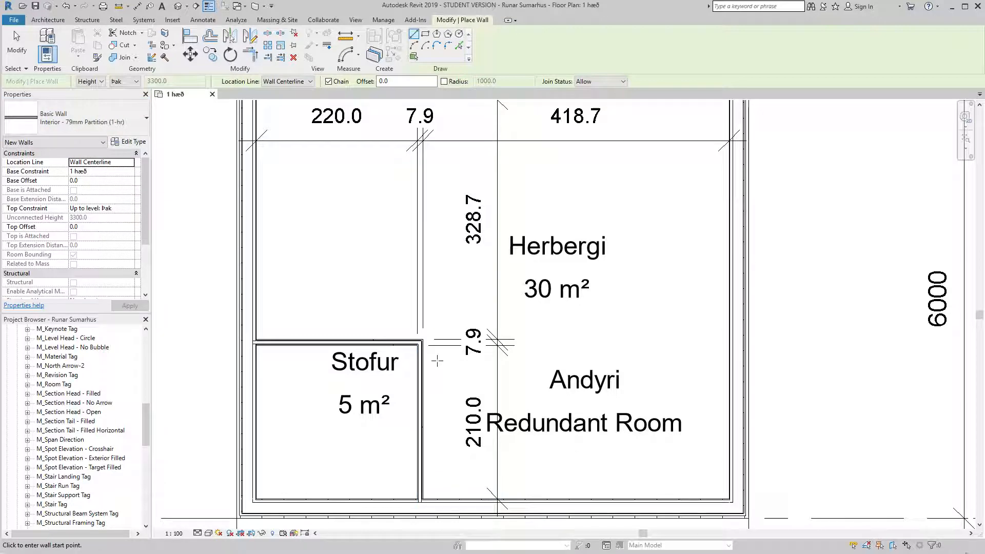
pyautogui.click(420, 374)
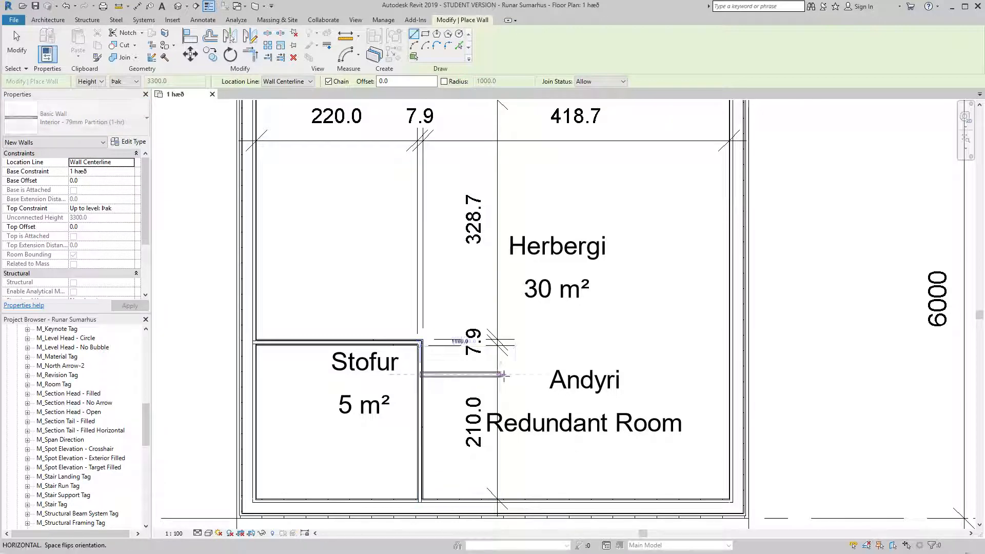
pyautogui.click(515, 373)
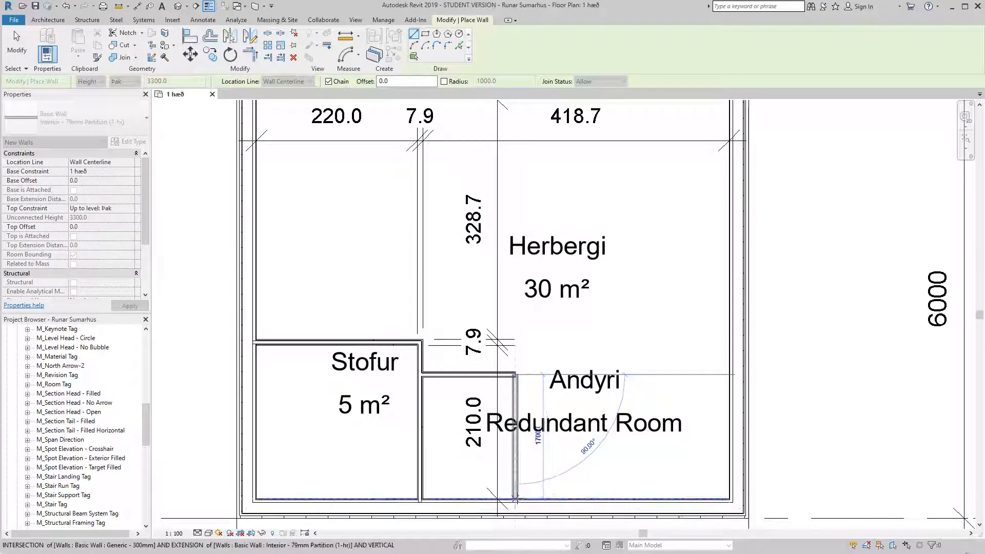
pyautogui.click(516, 502)
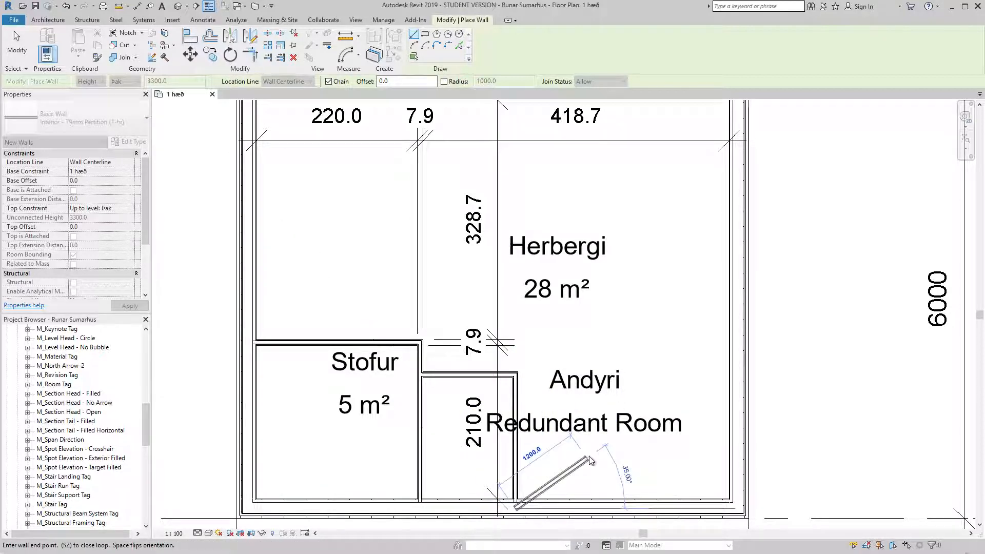
pyautogui.press('Escape')
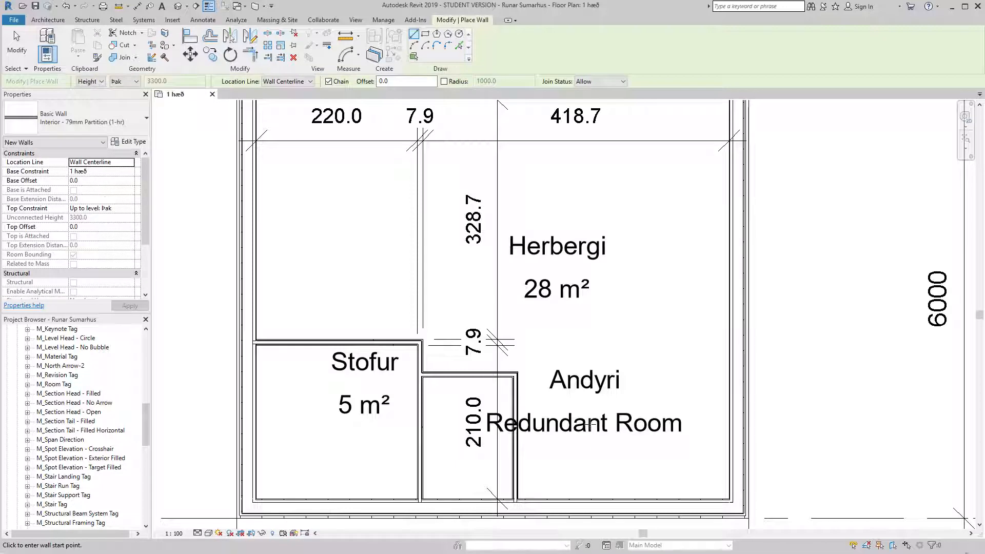
pyautogui.press('Escape')
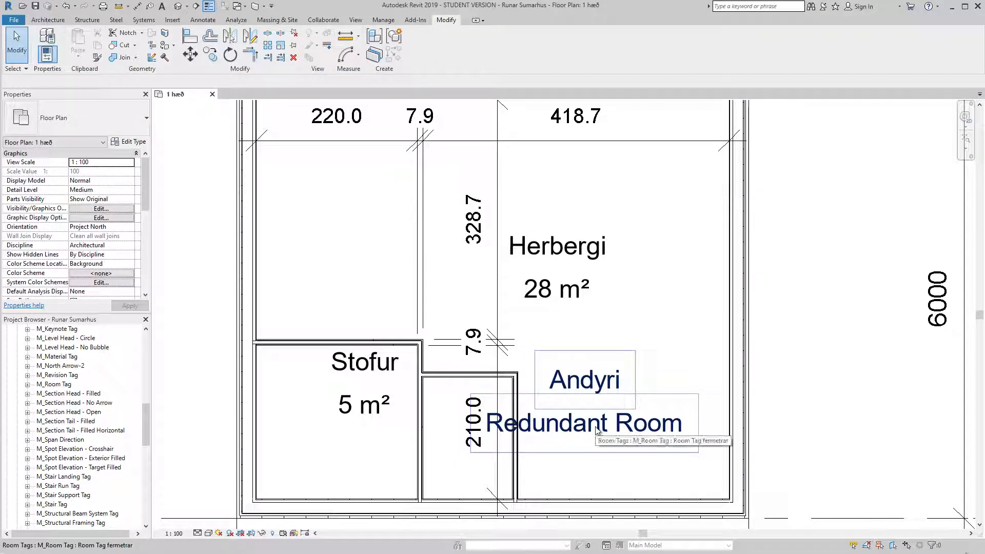
# Step: Move the redundant Andyri room into the new small enclosure beside Stofur and move its tag into the room
pyautogui.press('Tab')
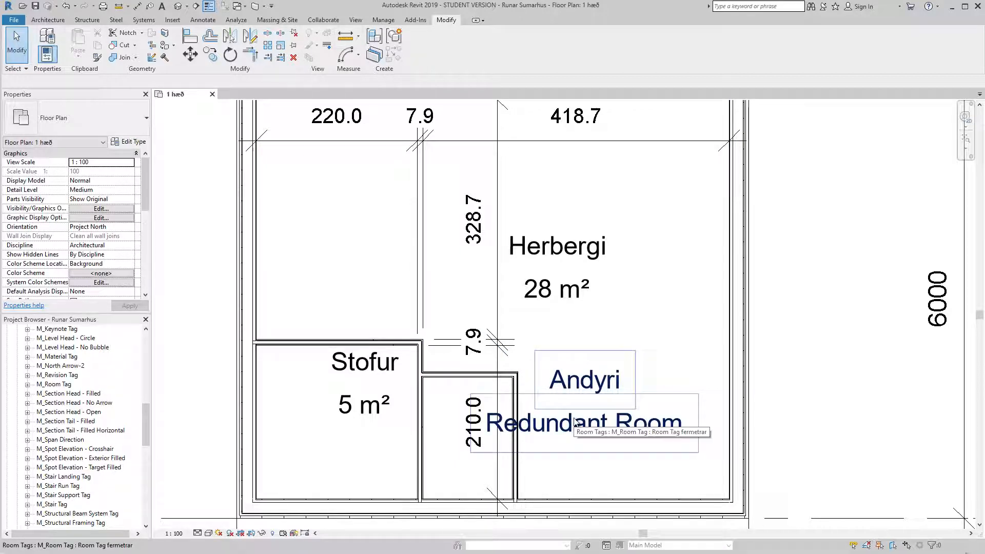
pyautogui.click(602, 427)
pyautogui.moveTo(539, 429); pyautogui.dragTo(479, 439)
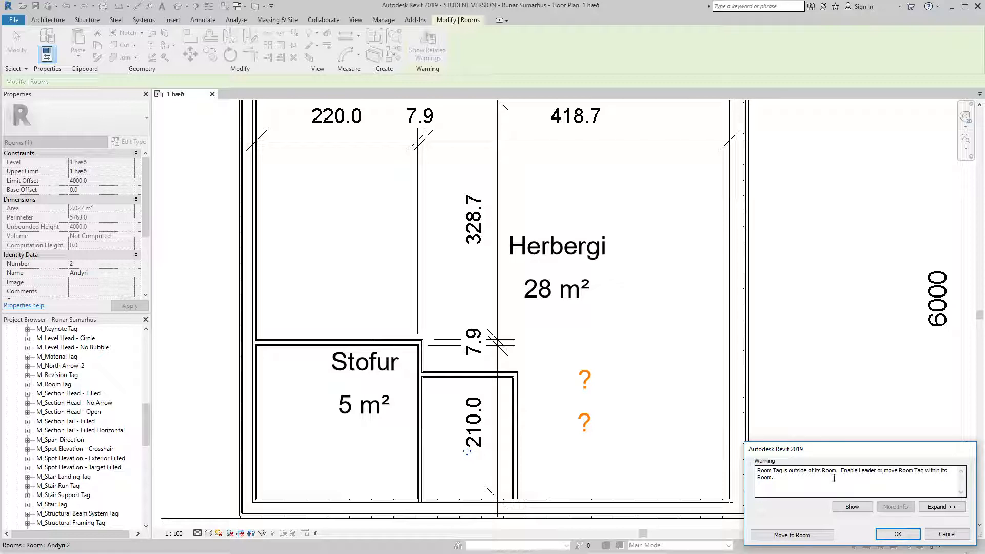
pyautogui.click(792, 535)
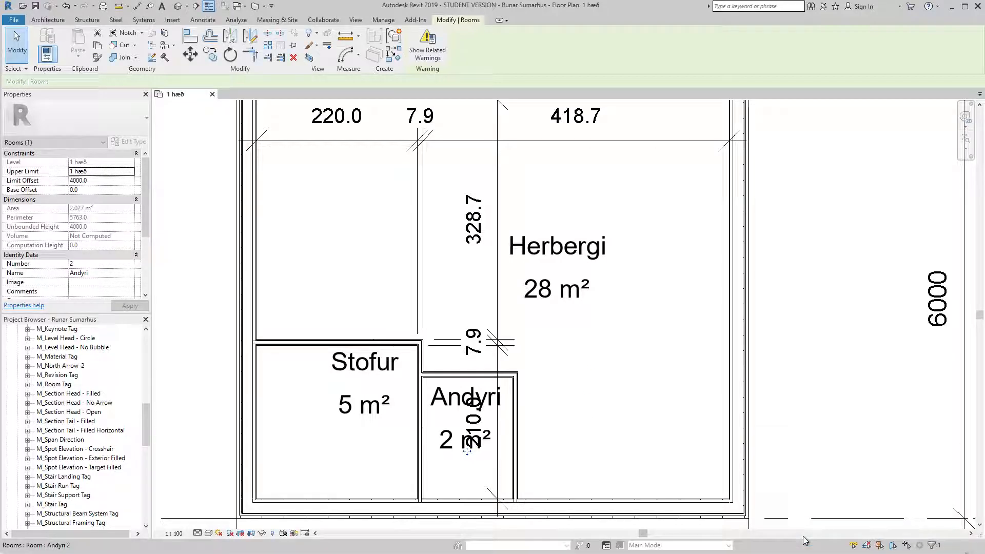
# Step: Move the vertical interior dimension string to the right, clear of the Andyri room tag
pyautogui.click(501, 476)
pyautogui.scroll(1, 499, 476)
pyautogui.press('Escape')
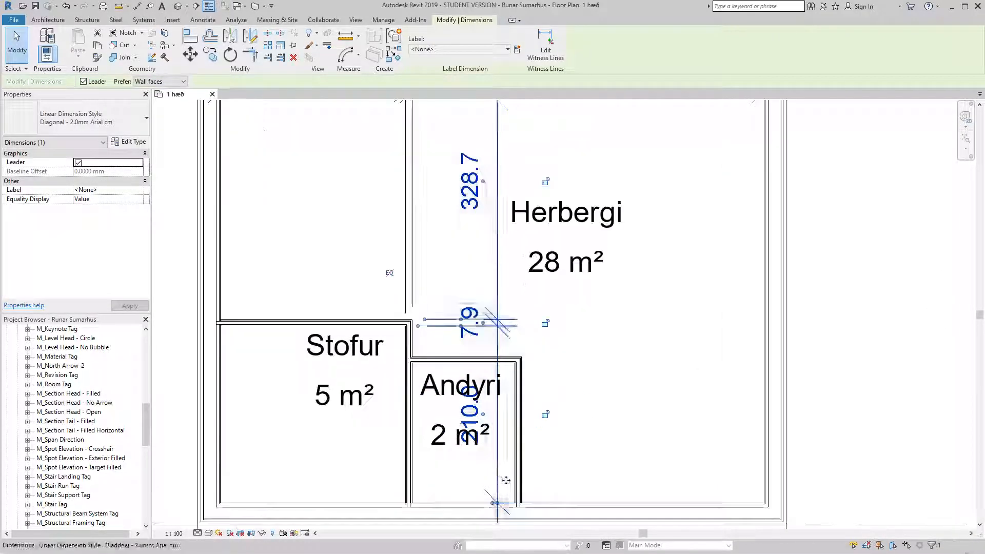
pyautogui.click(498, 290)
pyautogui.scroll(-3, 497, 289)
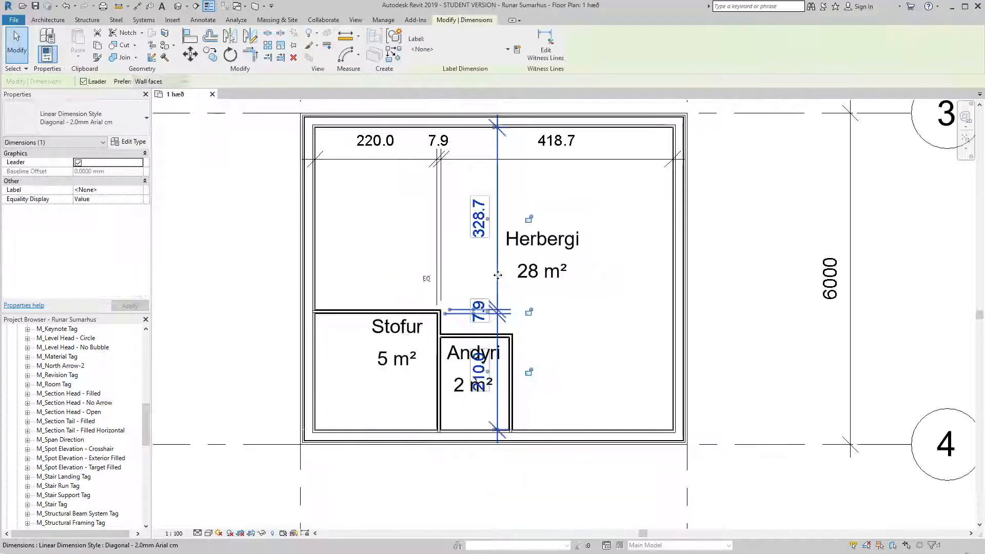
pyautogui.moveTo(484, 275); pyautogui.dragTo(562, 308)
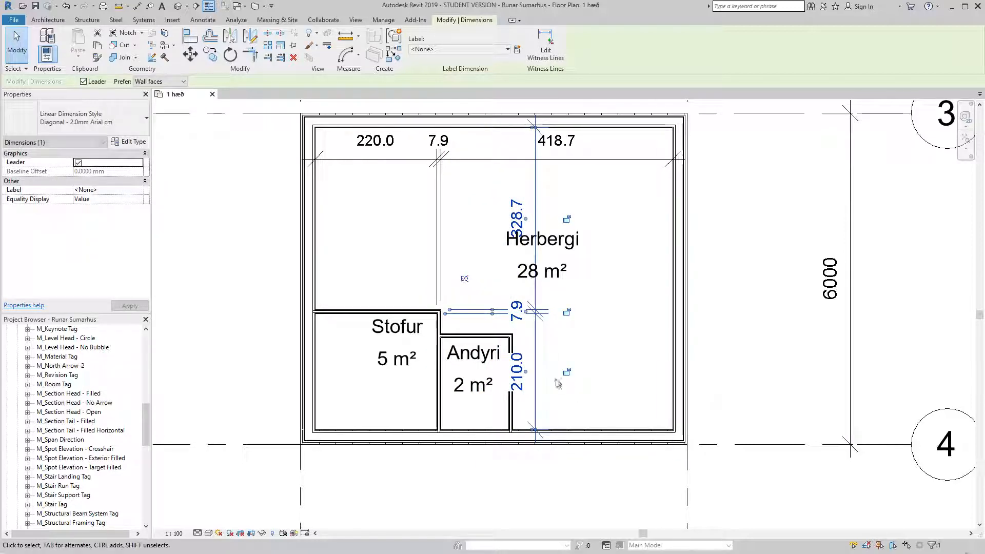
# Step: Shift the 210.0 dimension text to the right side of its vertical dimension line
pyautogui.scroll(1, 563, 386)
pyautogui.moveTo(523, 371); pyautogui.dragTo(566, 372)
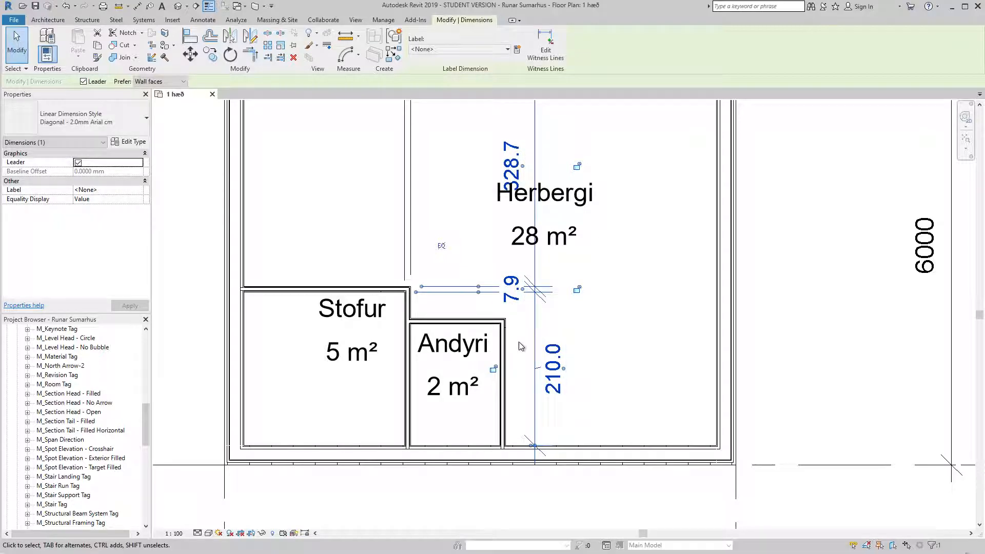
pyautogui.click(569, 362)
pyautogui.scroll(-1, 570, 364)
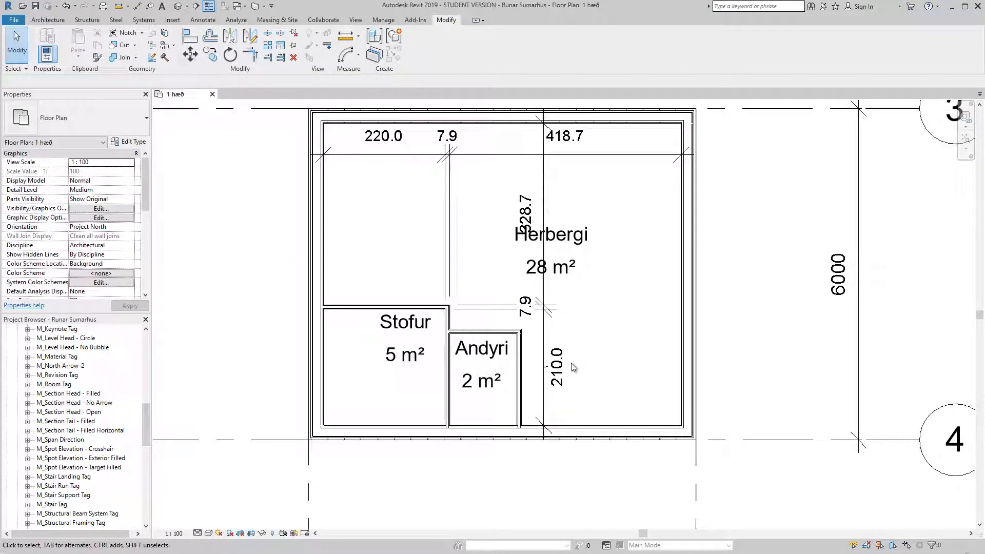
# Step: Move the Herbergi room tag left of the vertical dimension string
pyautogui.click(563, 247)
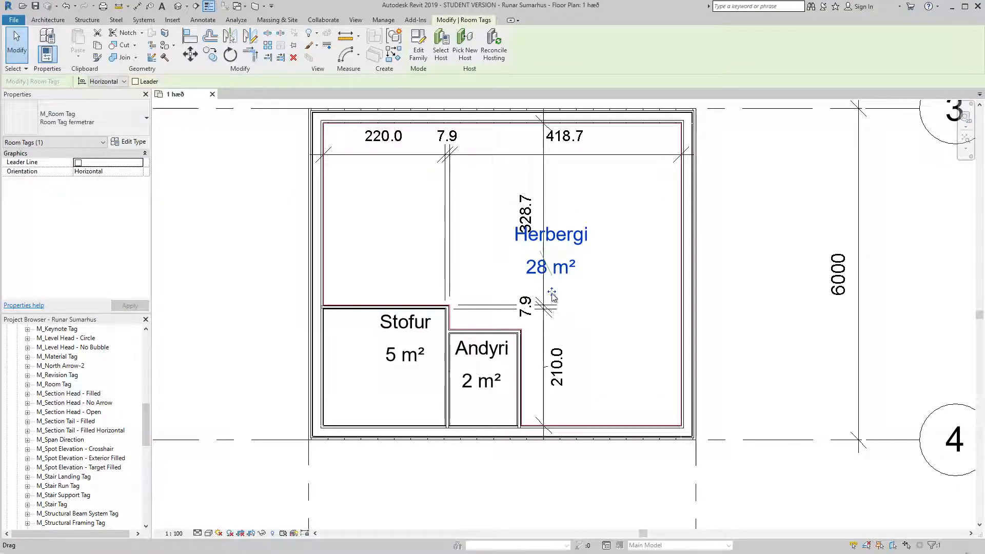
pyautogui.moveTo(552, 297); pyautogui.dragTo(474, 280)
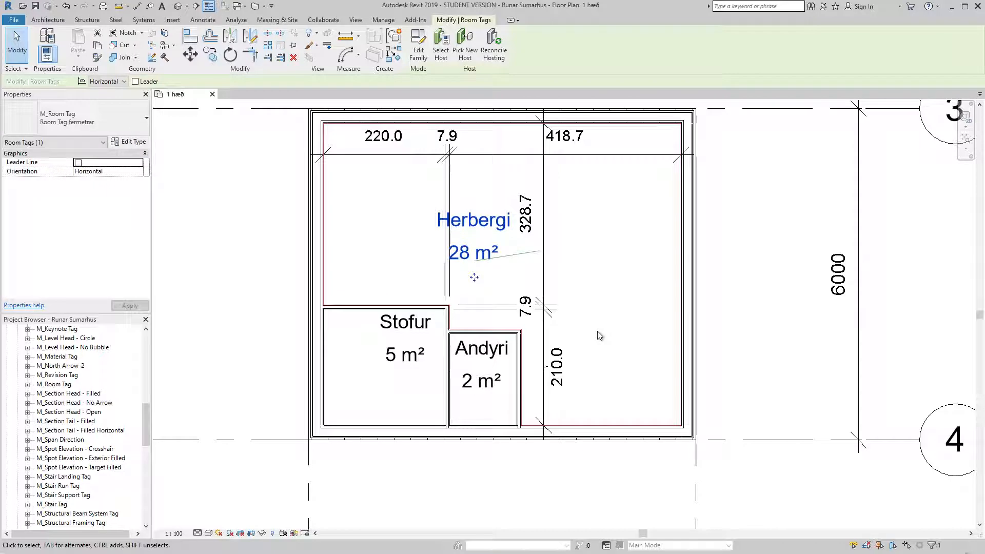
pyautogui.press('Escape')
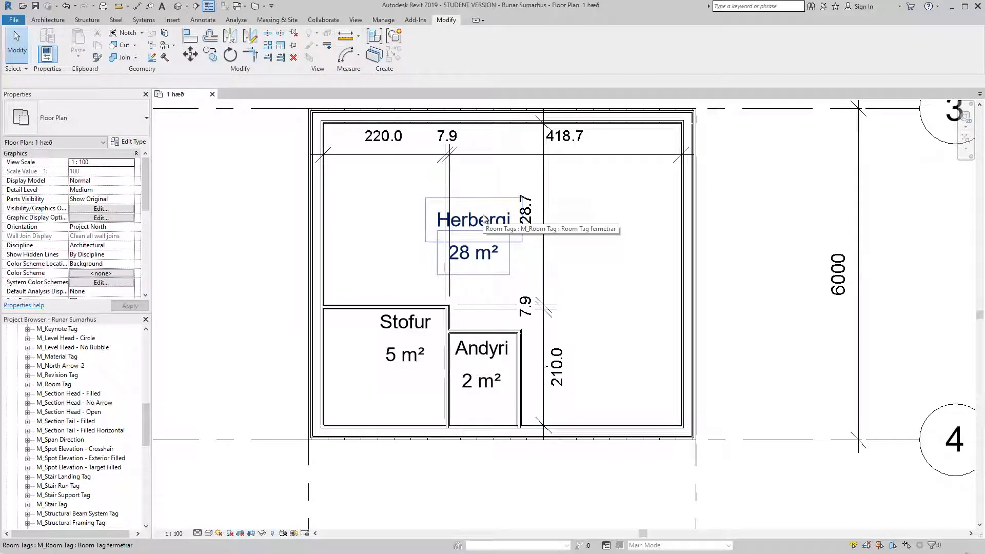
# Step: Select the Herbergi room itself instead of its tag to inspect its extent and properties, and clear the selection
pyautogui.press('Tab')
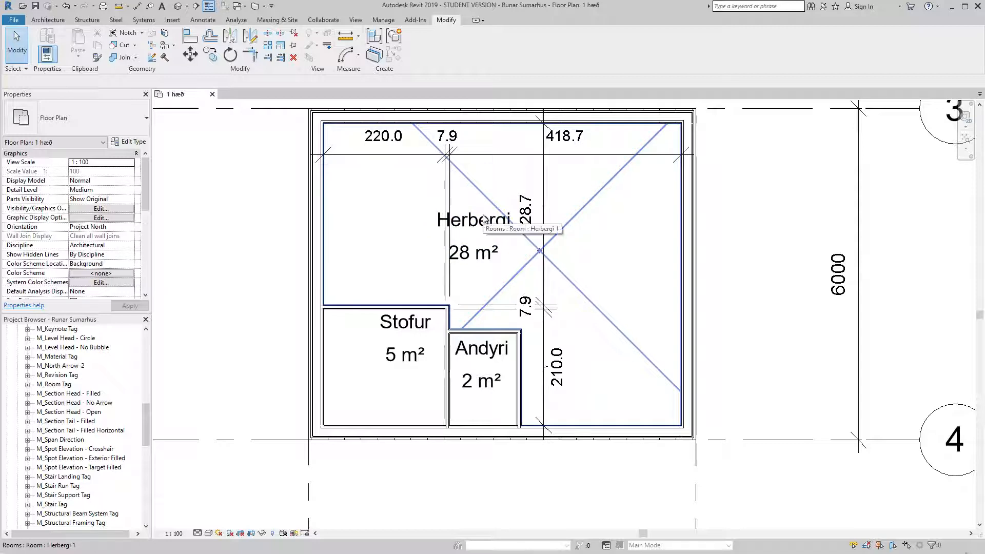
pyautogui.press('Tab')
pyautogui.press('Tab')
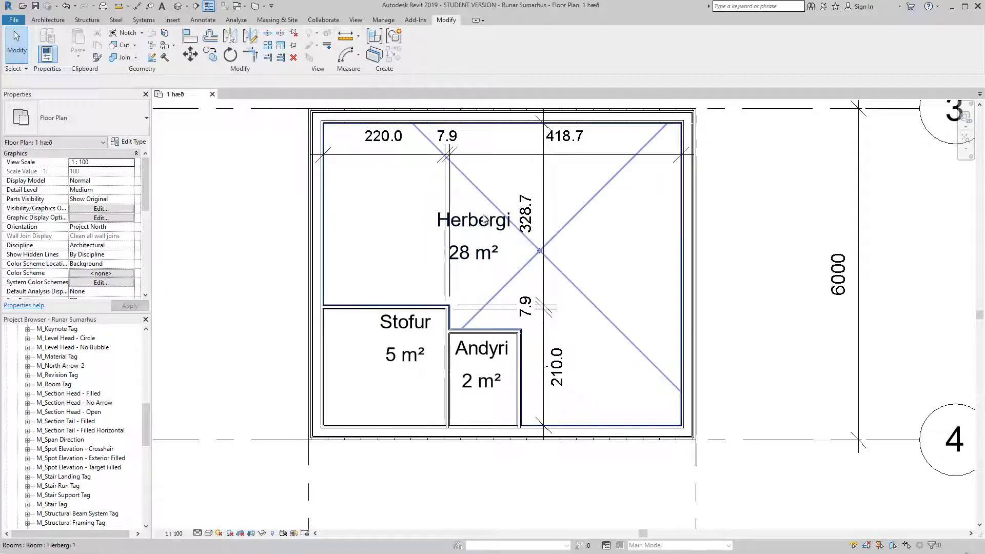
pyautogui.click(484, 220)
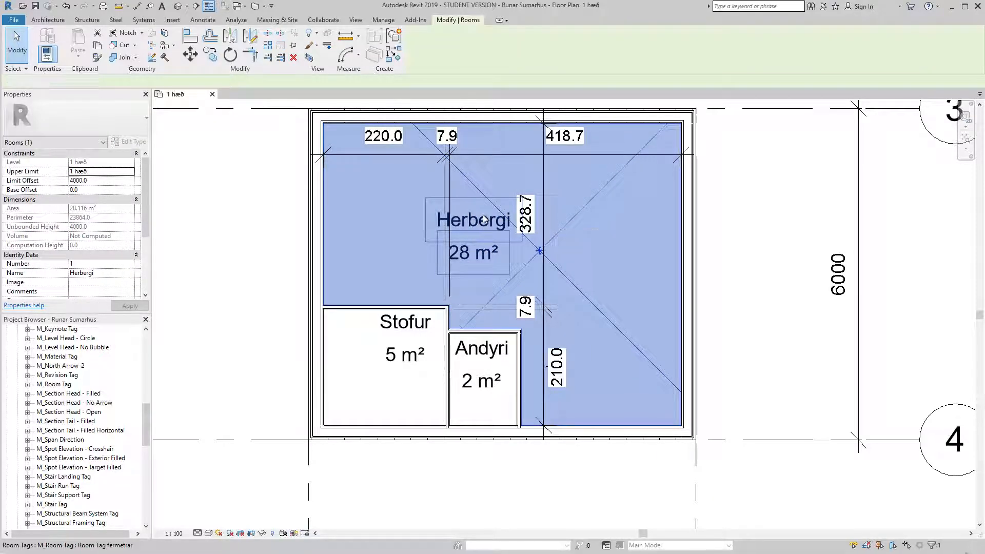
pyautogui.press('Escape')
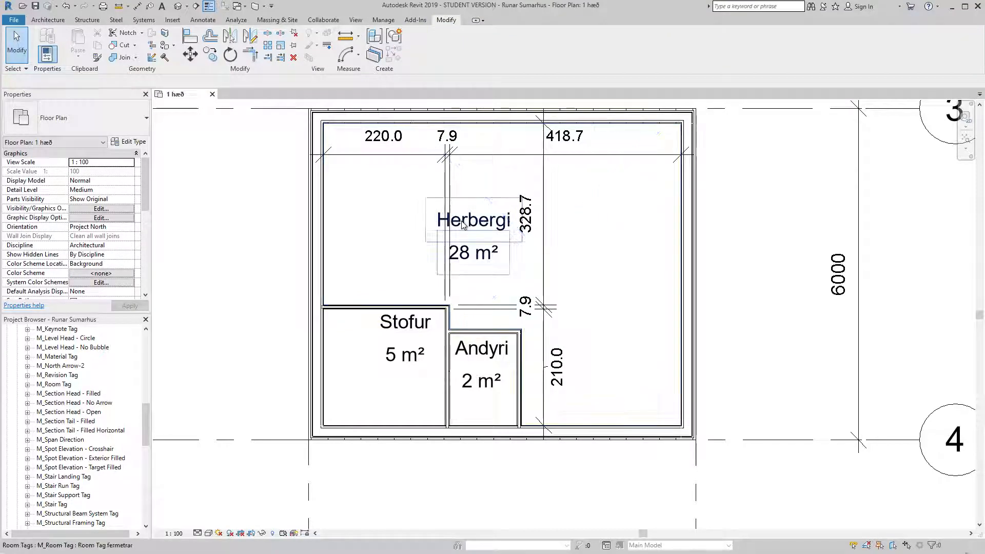
# Step: Drop the Herbergi tag inside Stofur and send it back with the warning's Move to Room option
pyautogui.click(463, 225)
pyautogui.moveTo(464, 225); pyautogui.dragTo(374, 395)
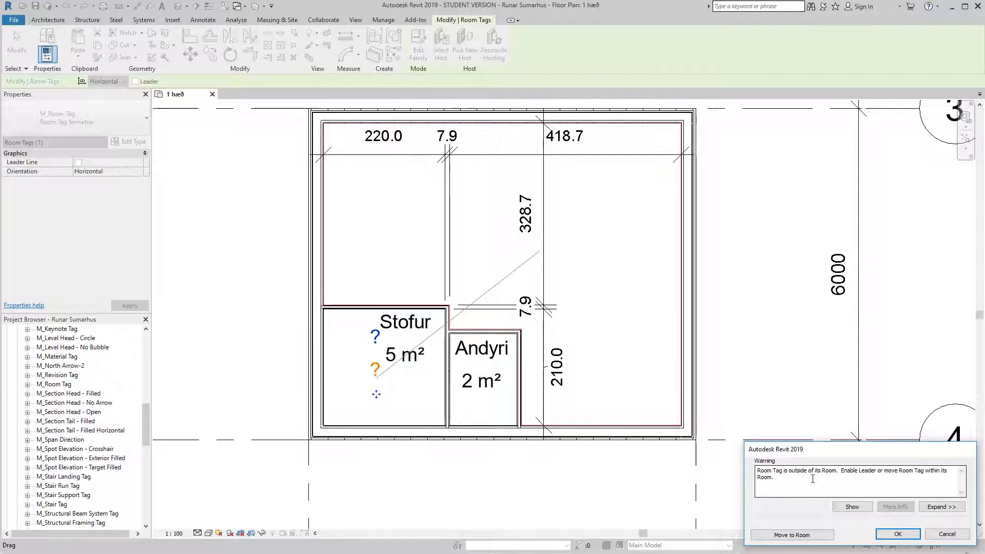
pyautogui.click(793, 535)
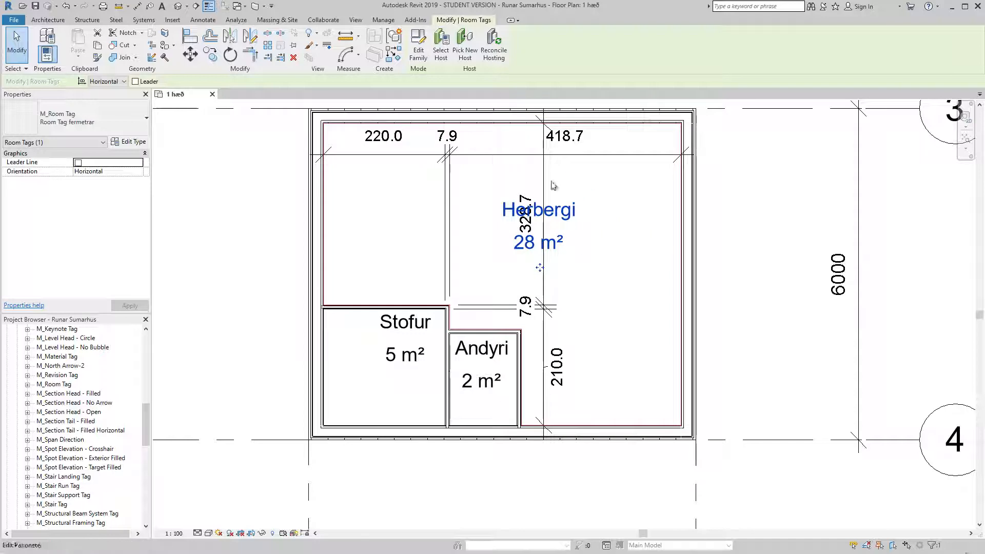
# Step: Move the vertical dimension string left of the Herbergi tag and lower its 210.0 text towards the bottom of Andyri
pyautogui.moveTo(545, 170); pyautogui.dragTo(491, 177)
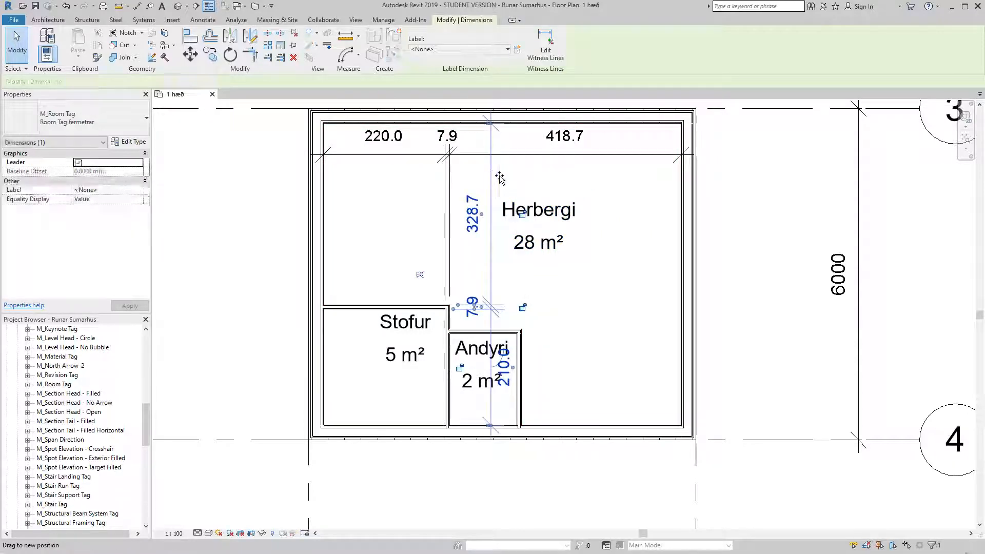
pyautogui.scroll(2, 514, 389)
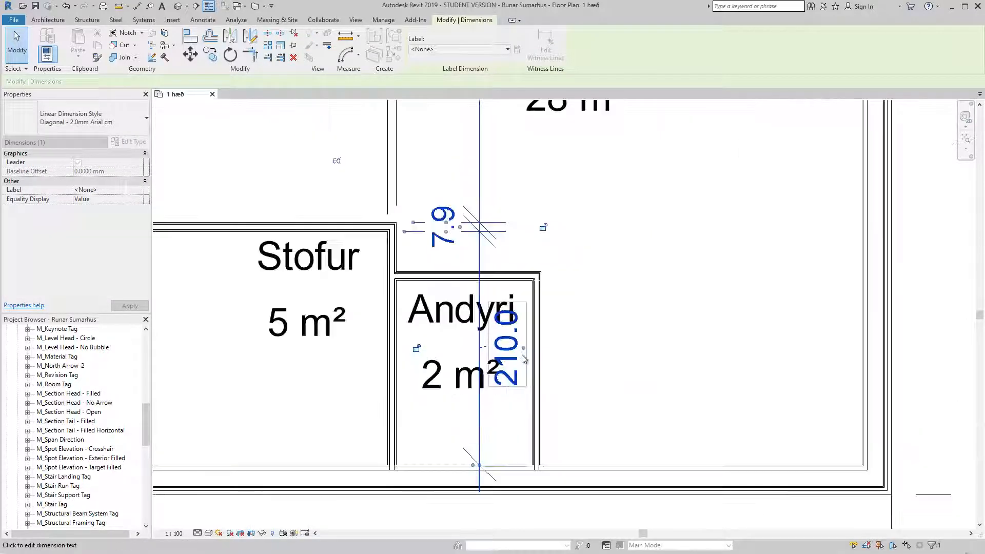
pyautogui.moveTo(523, 357); pyautogui.dragTo(522, 418)
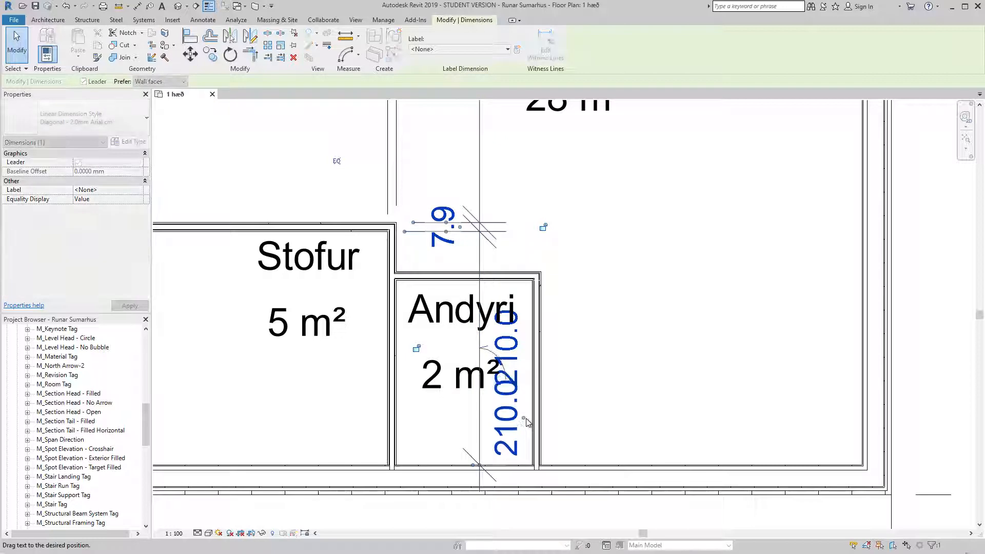
pyautogui.scroll(-3, 523, 418)
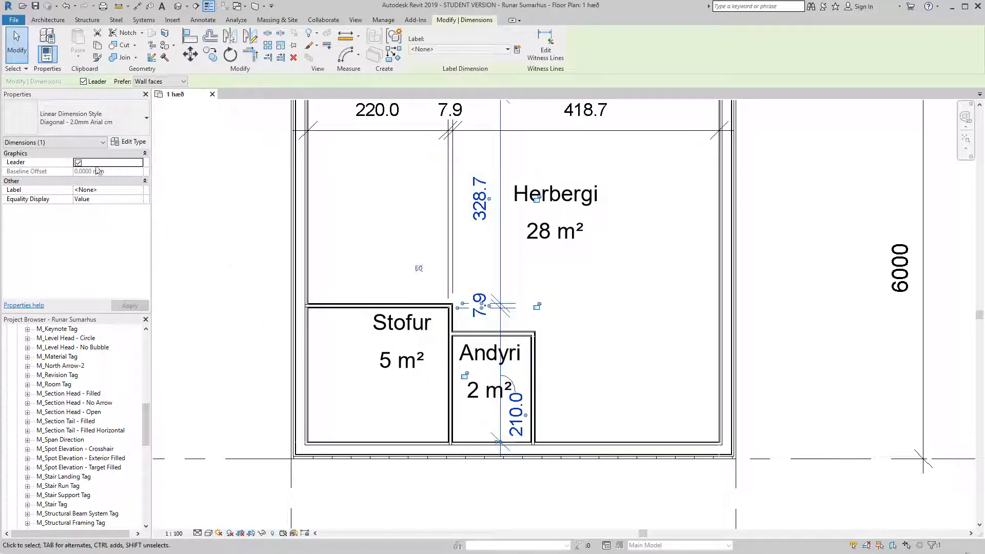
# Step: Nudge the Andyri room tag slightly left, away from the 210.0 dimension text
pyautogui.click(488, 354)
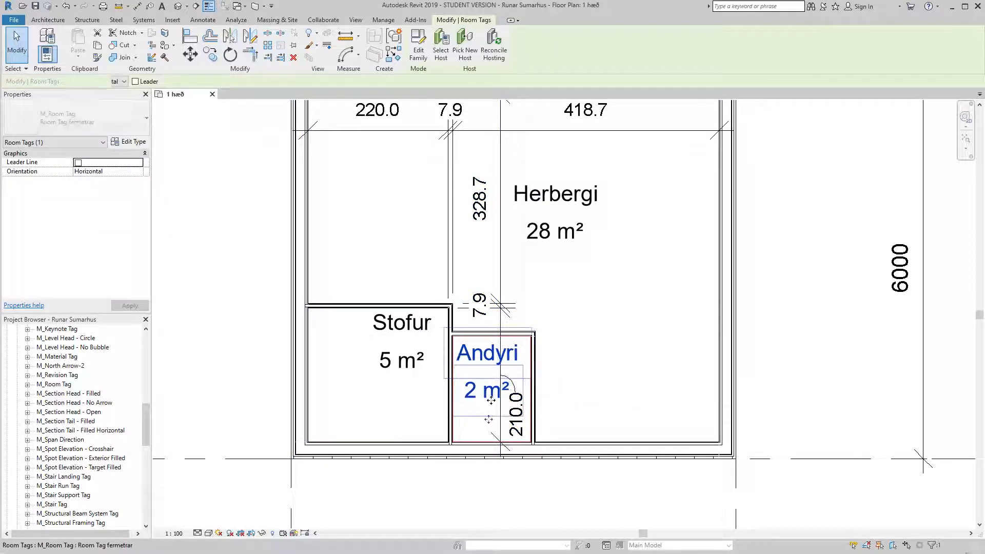
pyautogui.scroll(-2, 385, 285)
pyautogui.click(913, 273)
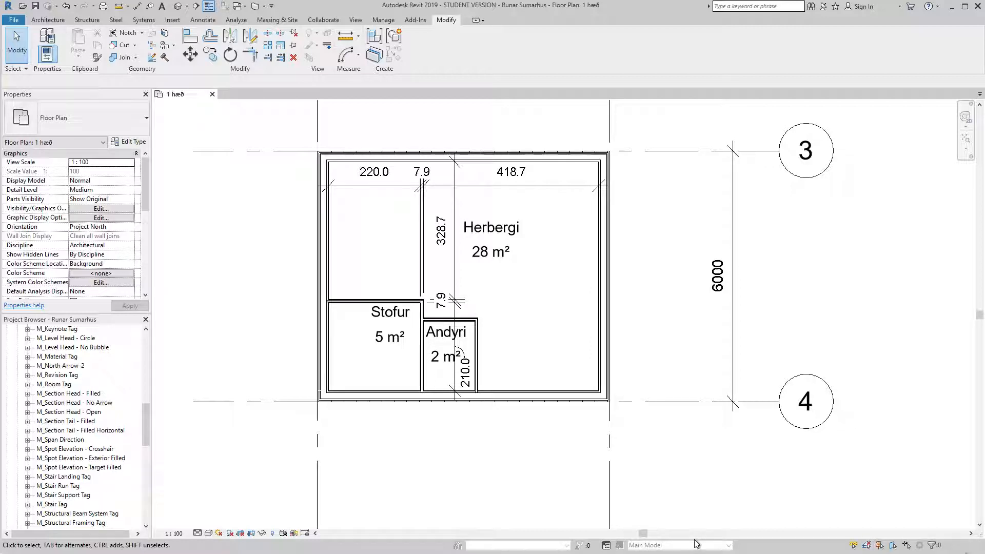
# Step: Draw an 80 mm wide insulation batting, aligned to near side and about 1060 mm long, in the upper exterior wall from its left inner corner
pyautogui.scroll(3, 343, 153)
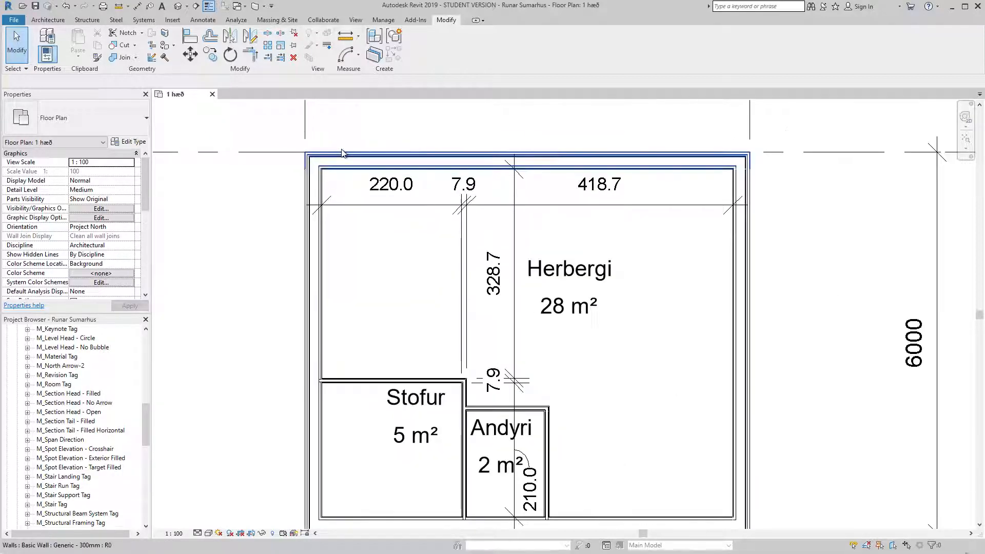
pyautogui.scroll(1, 342, 153)
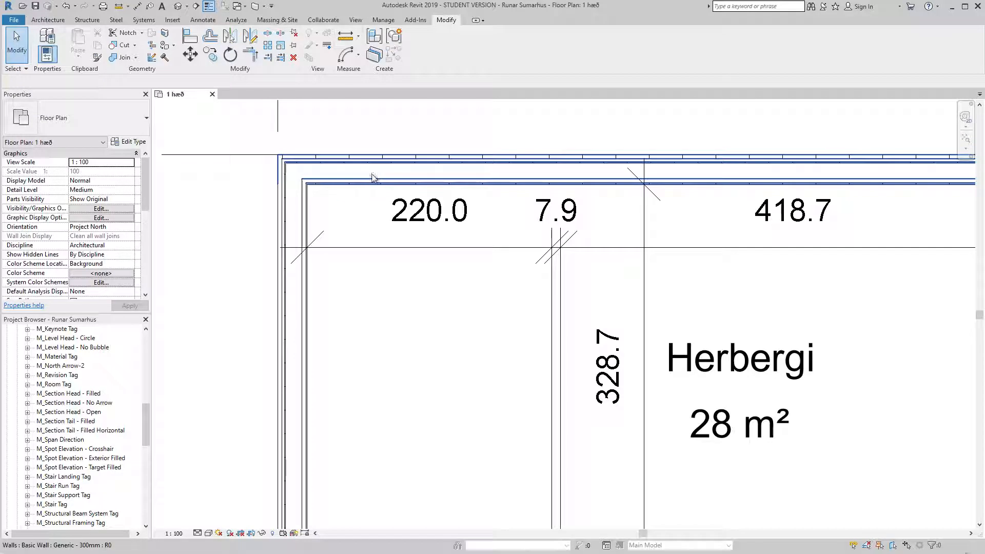
pyautogui.click(202, 20)
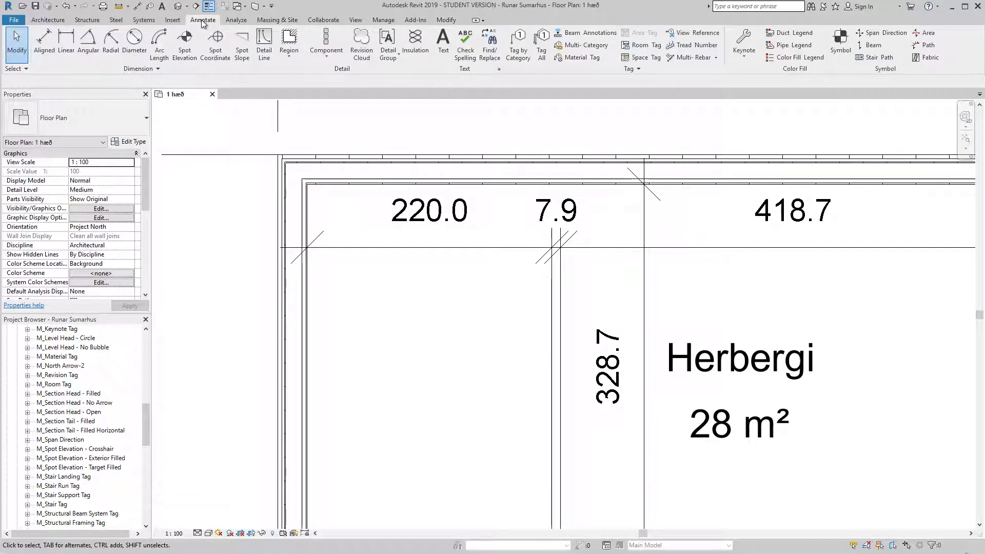
pyautogui.click(414, 51)
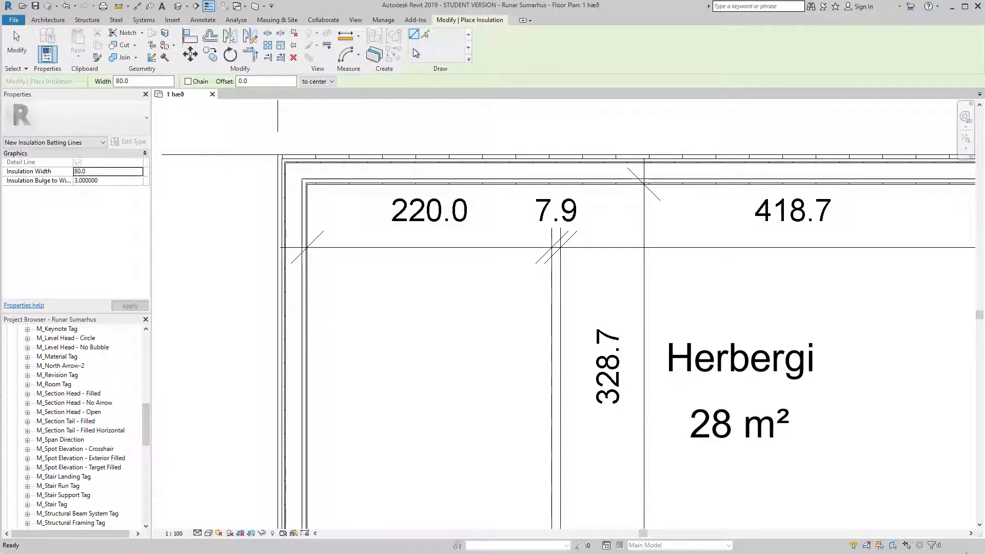
pyautogui.click(144, 82)
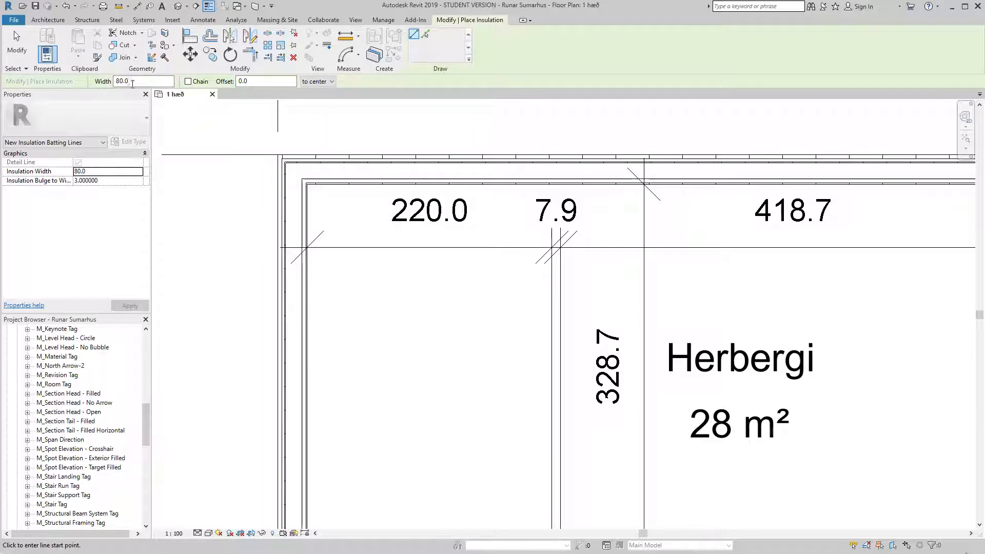
pyautogui.click(330, 82)
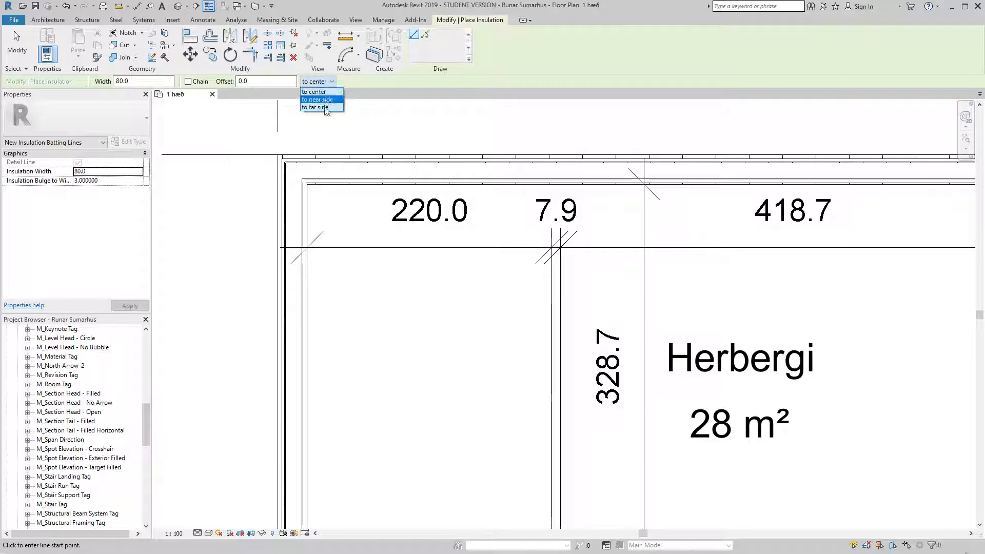
pyautogui.click(323, 99)
pyautogui.scroll(3, 302, 180)
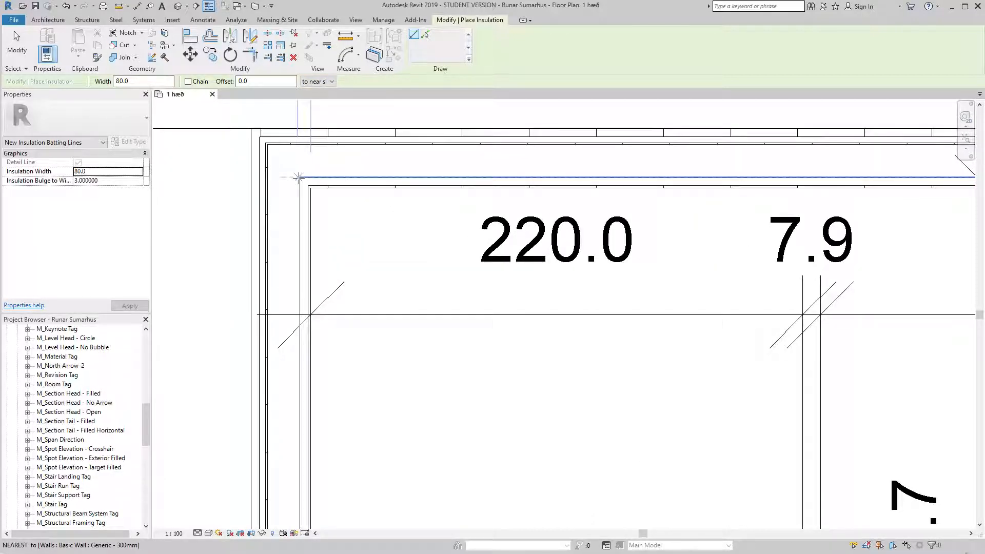
pyautogui.click(299, 177)
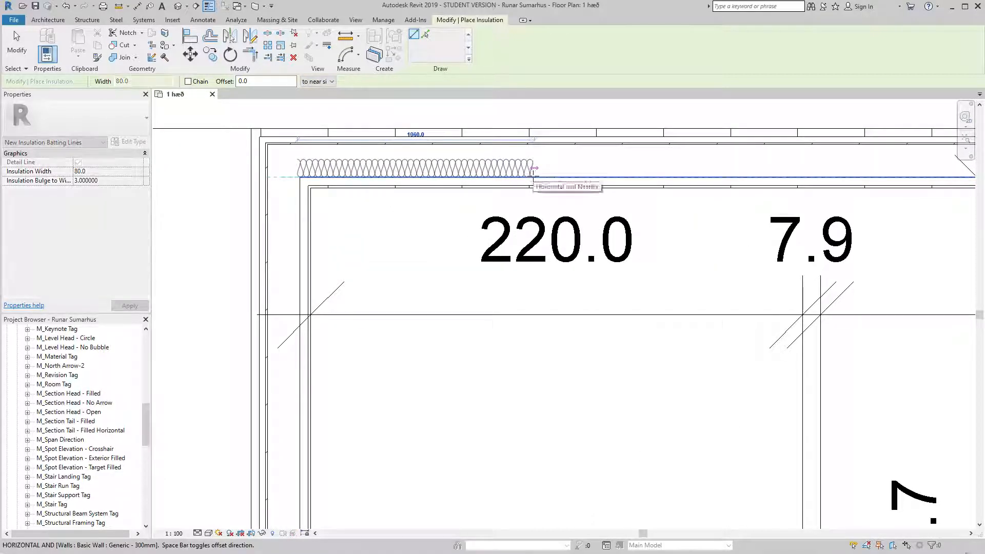
pyautogui.scroll(1, 512, 159)
pyautogui.scroll(1, 512, 159)
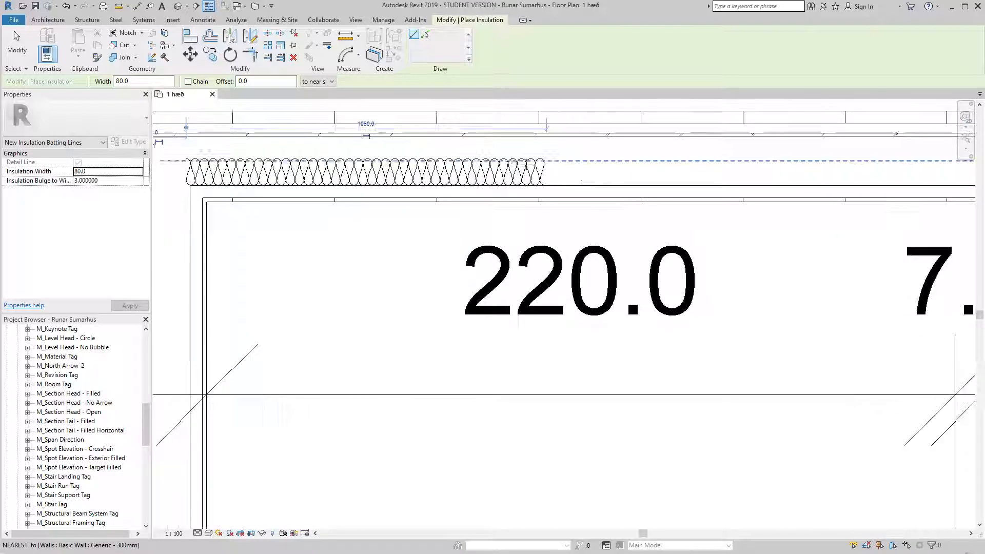
# Step: Measure the insulation cavity's depth across the upper exterior wall beside the batting's right end
pyautogui.scroll(-1, 575, 180)
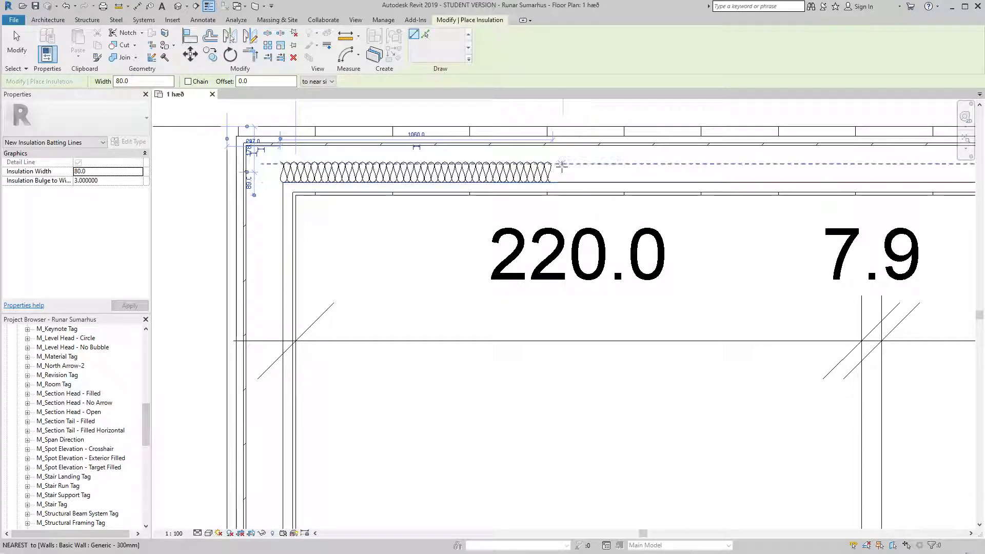
pyautogui.scroll(2, 565, 165)
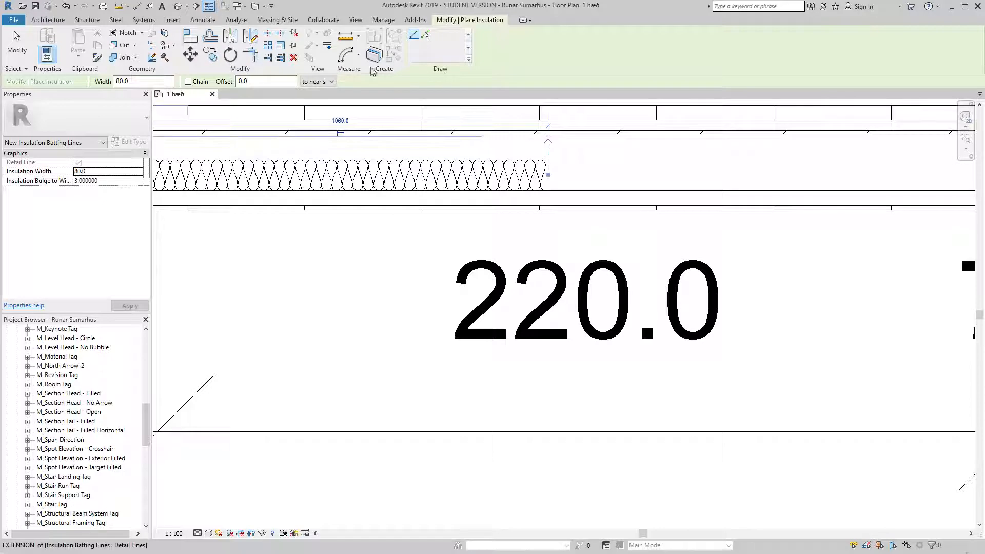
pyautogui.click(347, 42)
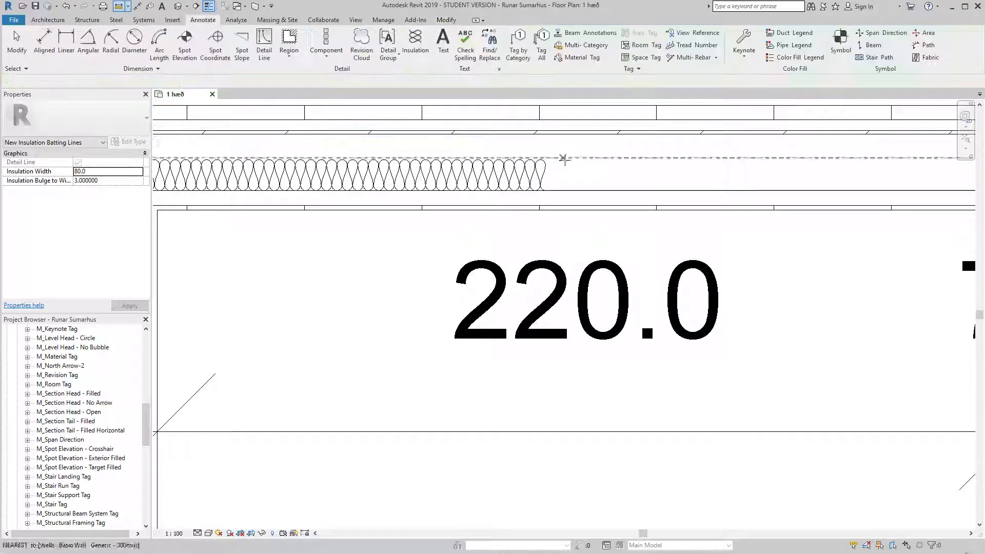
pyautogui.click(572, 191)
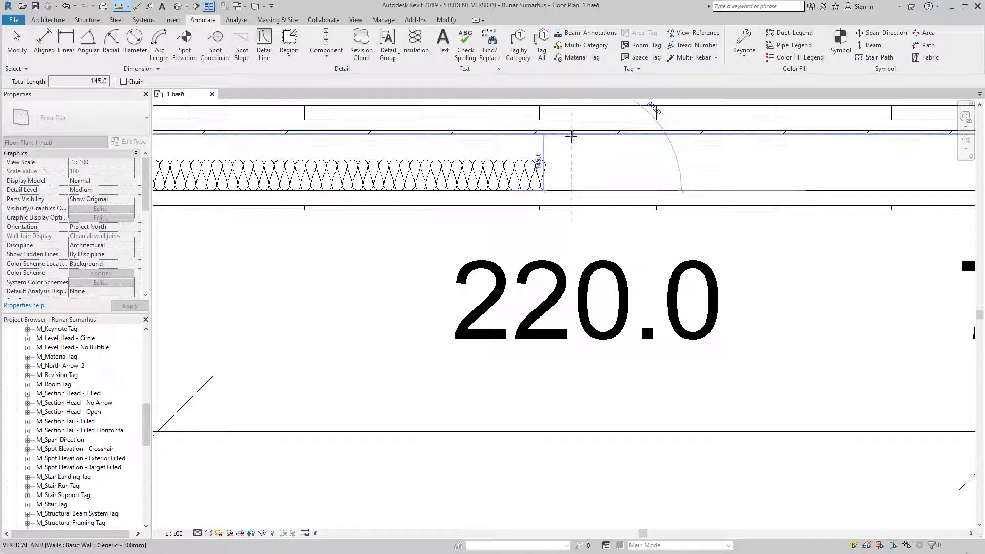
pyautogui.scroll(-2, 572, 135)
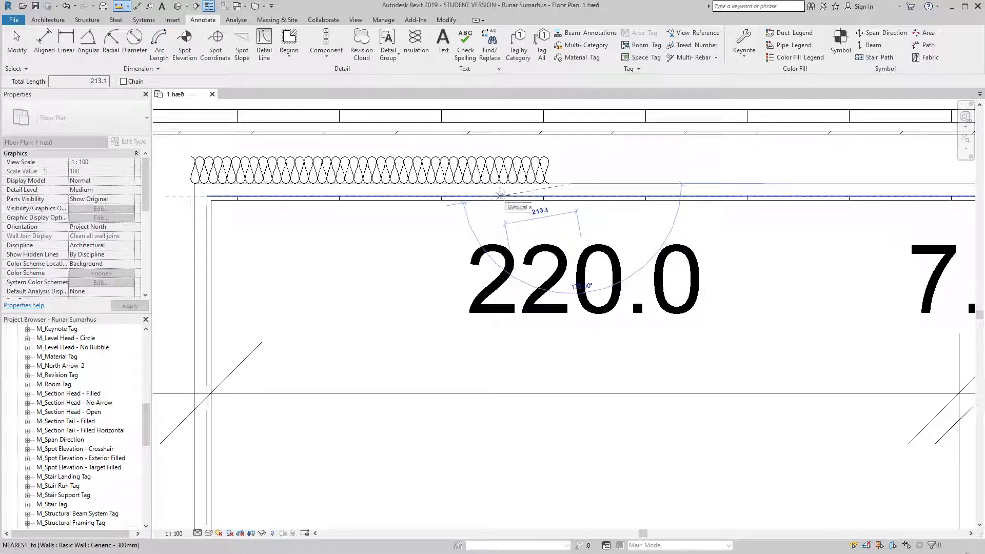
pyautogui.press('Escape')
pyautogui.press('Escape')
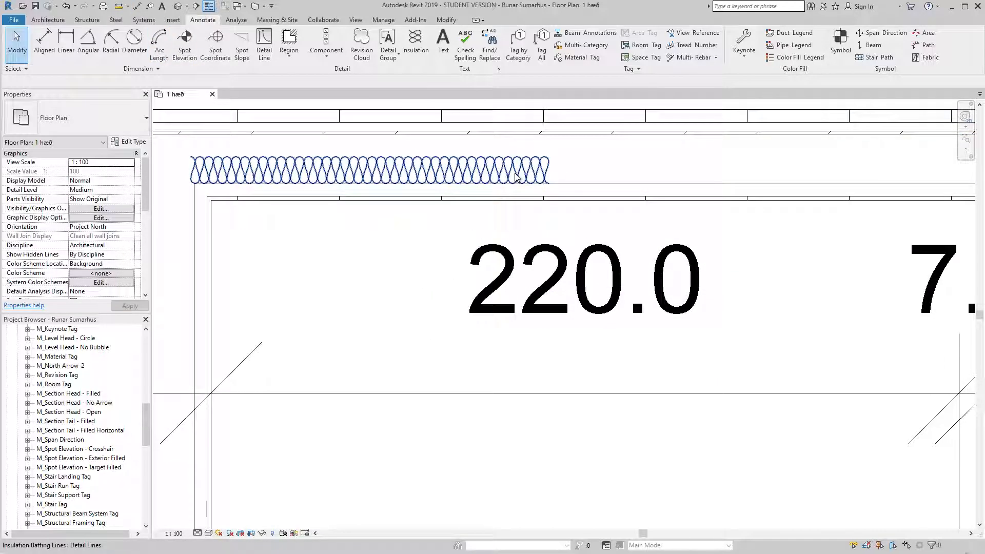
# Step: Set the short upper-wall batting's width to 145 mm and move it up so its lower edge meets the cavity's inner line
pyautogui.click(455, 170)
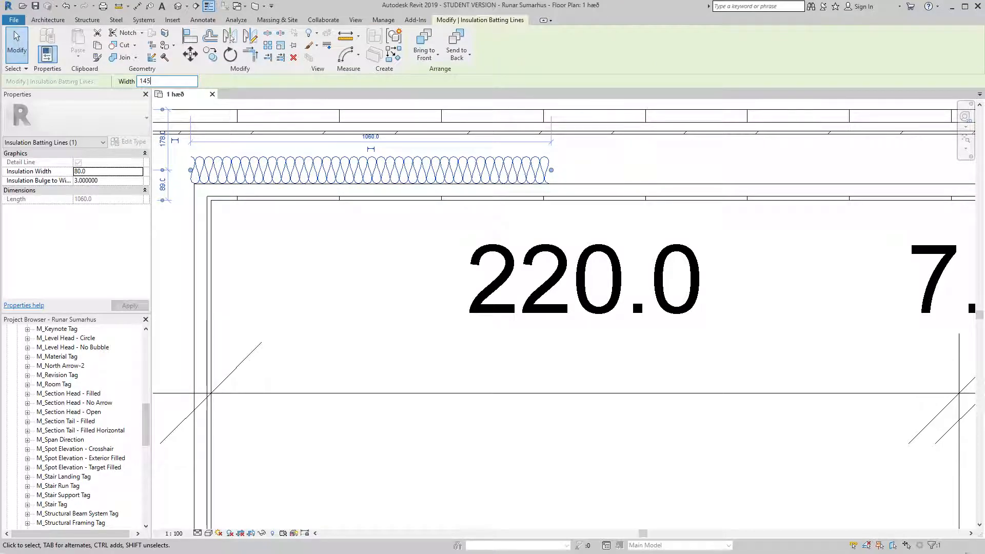
pyautogui.press('Return')
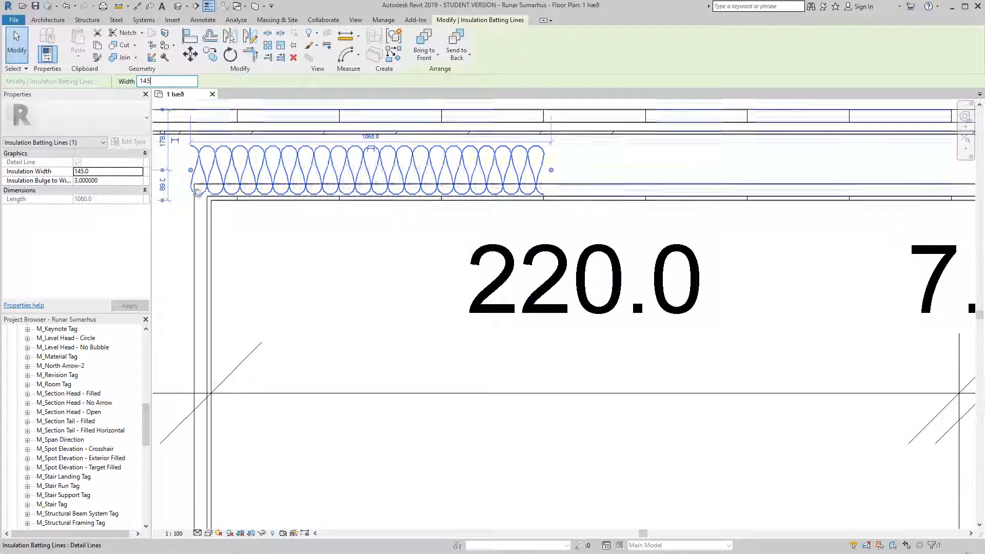
pyautogui.scroll(2, 194, 189)
pyautogui.scroll(1, 194, 189)
pyautogui.press('m')
pyautogui.press('v')
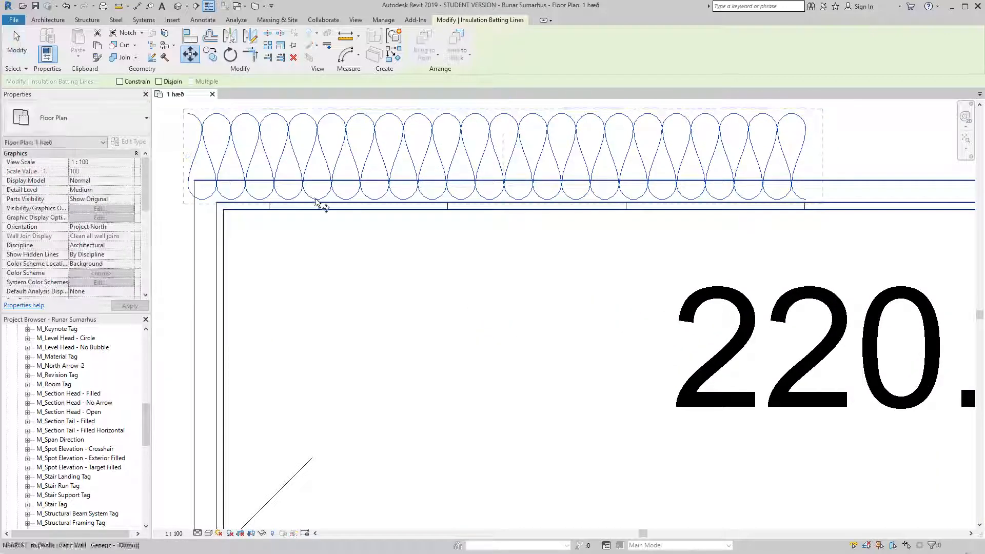
pyautogui.scroll(2, 317, 202)
pyautogui.scroll(-2, 319, 199)
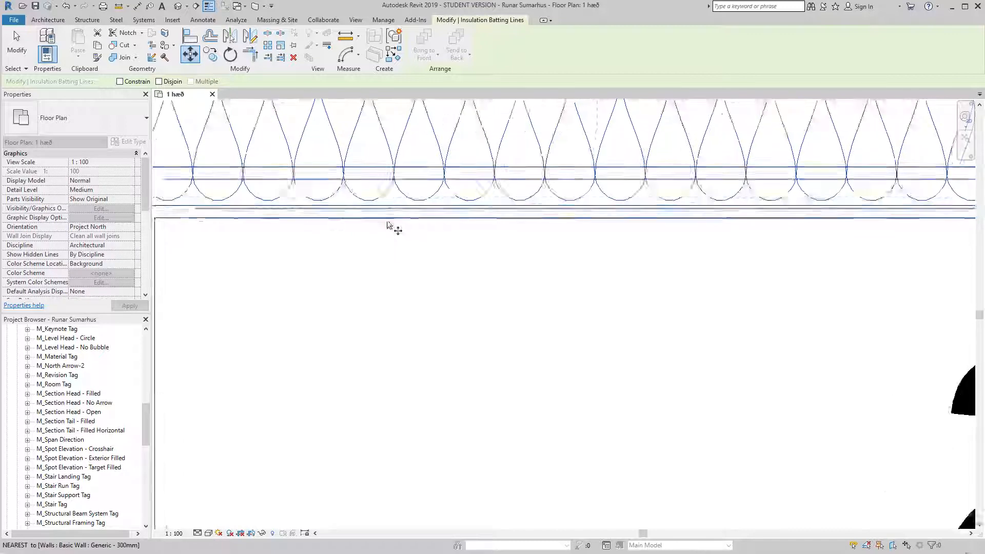
pyautogui.scroll(1, 218, 211)
pyautogui.click(270, 214)
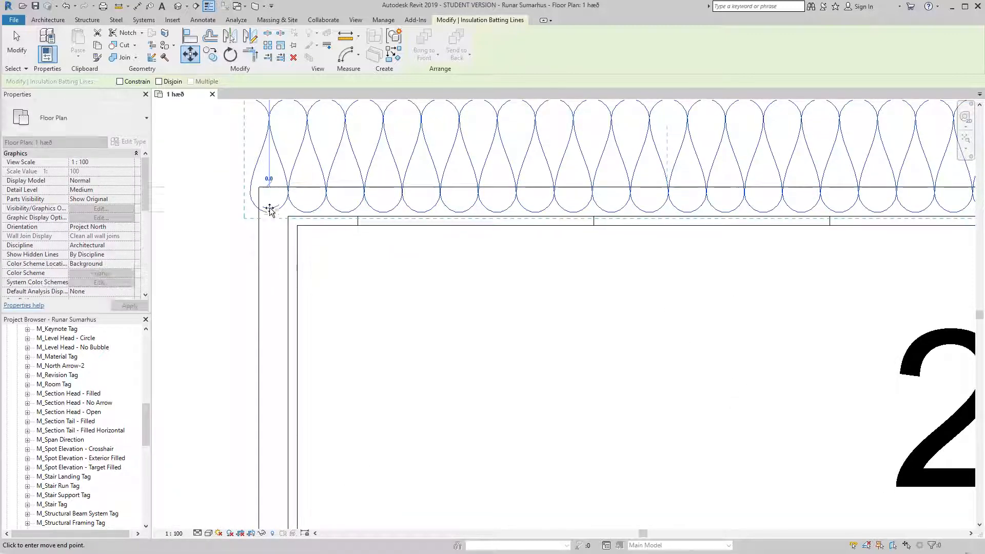
pyautogui.click(267, 190)
pyautogui.scroll(-2, 280, 216)
pyautogui.click(561, 237)
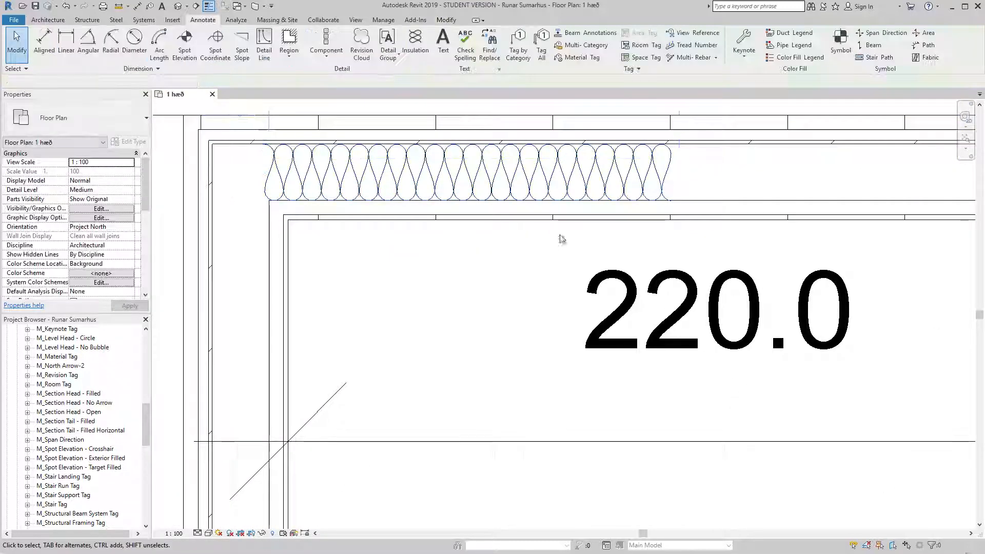
# Step: Draw a 145 mm wide insulation batting, aligned to near side, along the upper exterior wall from the inner left corner to the right wall's outer cavity line
pyautogui.click(413, 43)
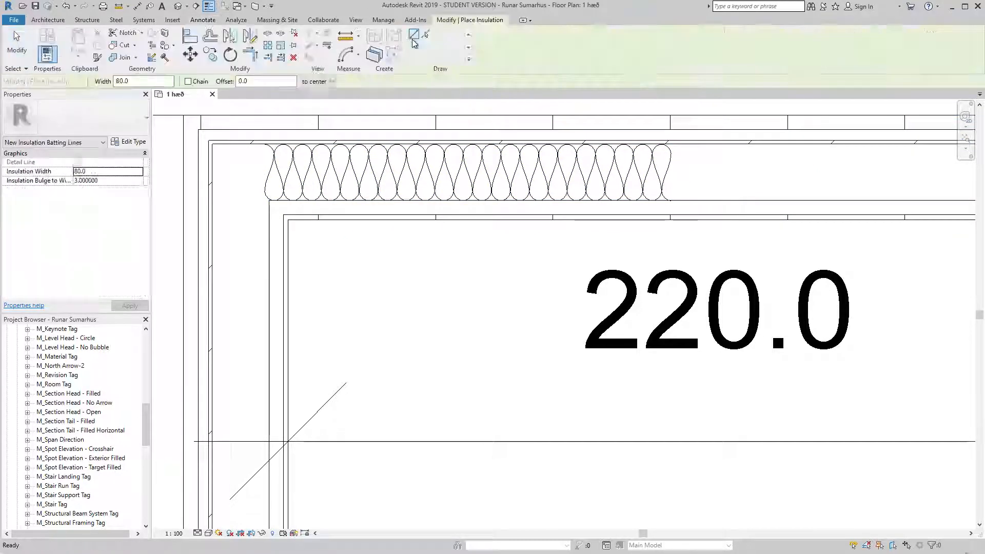
pyautogui.click(147, 80)
pyautogui.doubleClick(148, 81)
pyautogui.write('145')
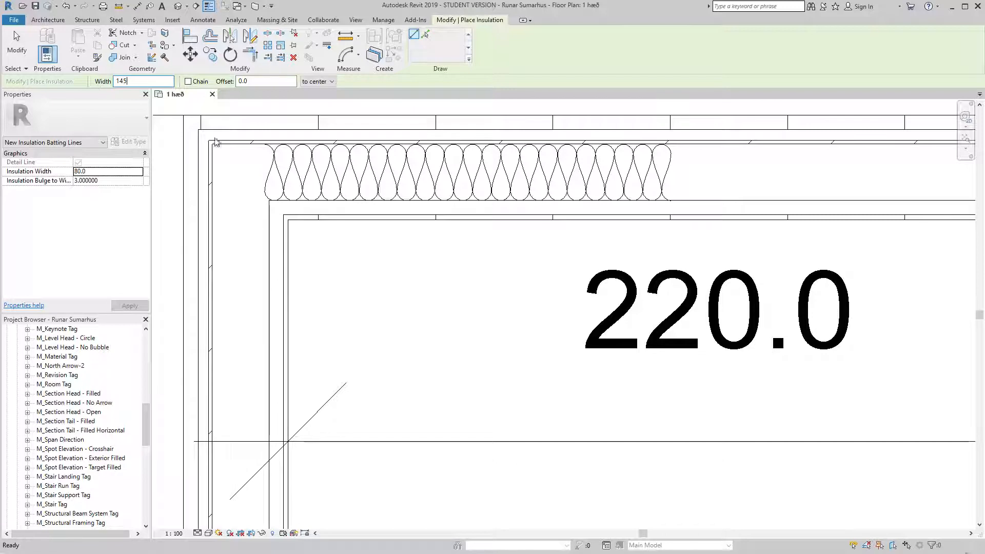
pyautogui.scroll(-3, 275, 160)
pyautogui.click(317, 81)
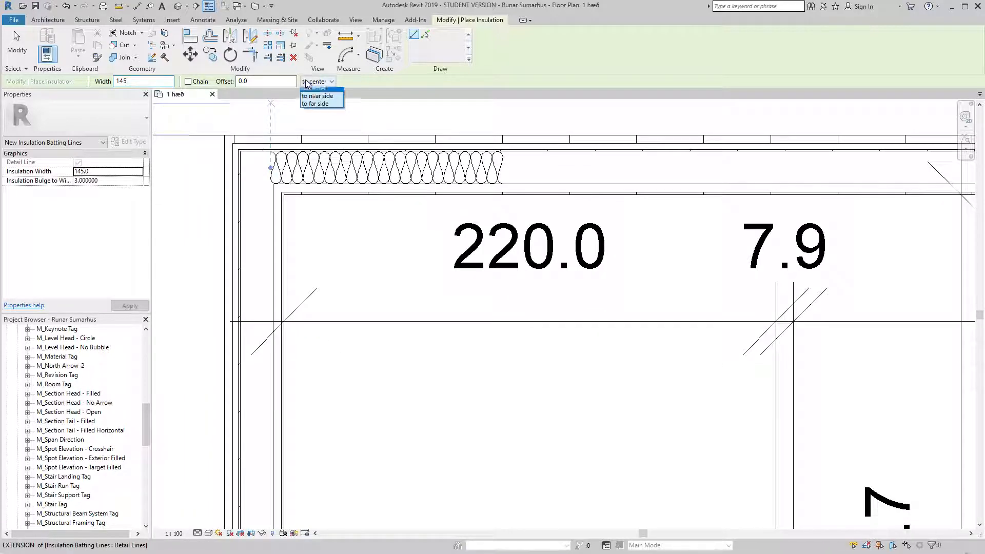
pyautogui.click(316, 100)
pyautogui.scroll(-3, 236, 169)
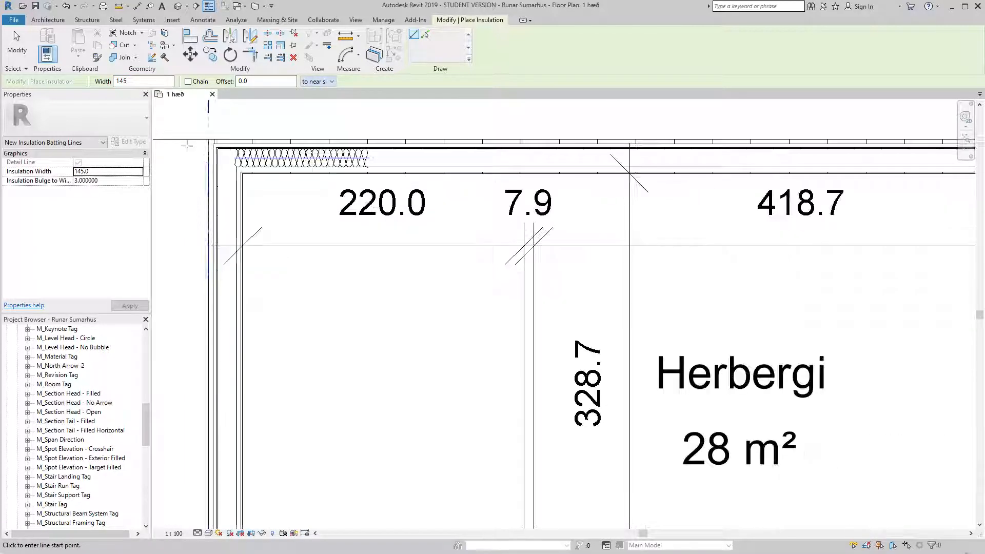
pyautogui.scroll(2, 235, 166)
pyautogui.scroll(3, 235, 169)
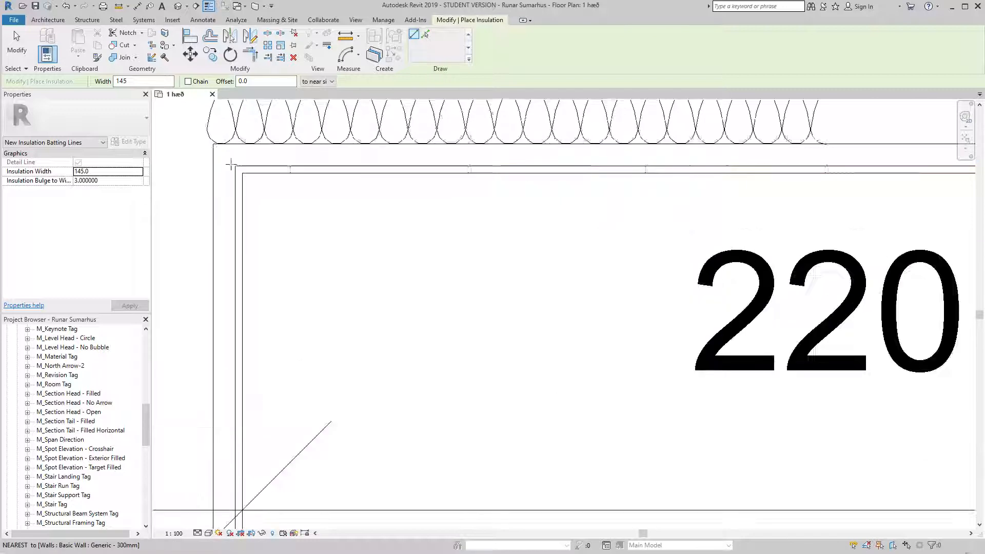
pyautogui.click(213, 144)
pyautogui.scroll(-5, 213, 144)
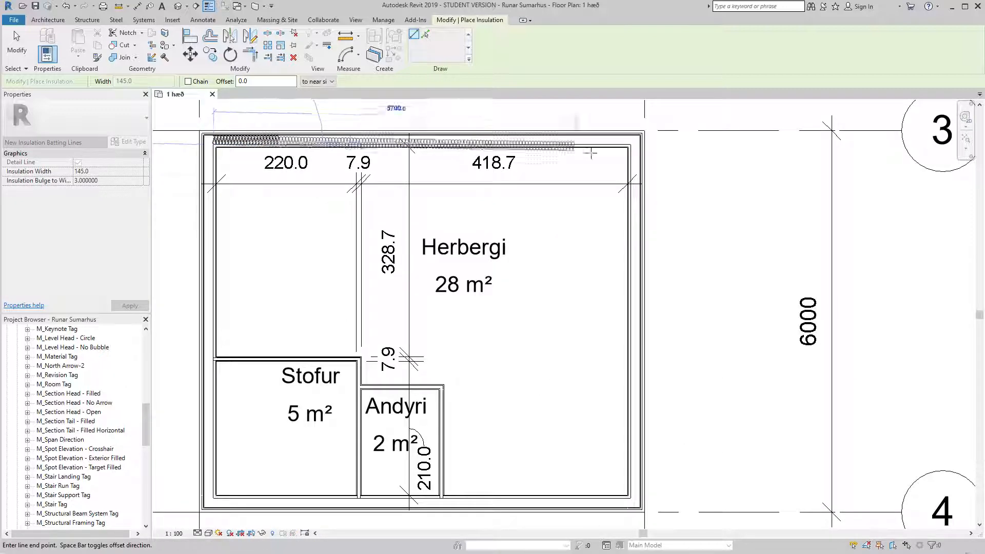
pyautogui.scroll(3, 632, 141)
pyautogui.scroll(2, 633, 144)
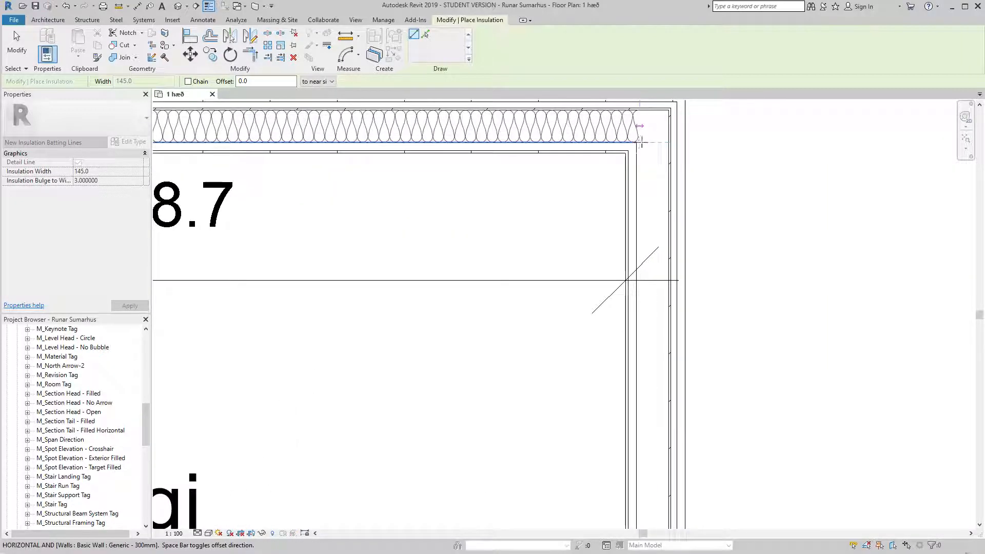
pyautogui.scroll(3, 674, 126)
pyautogui.click(666, 121)
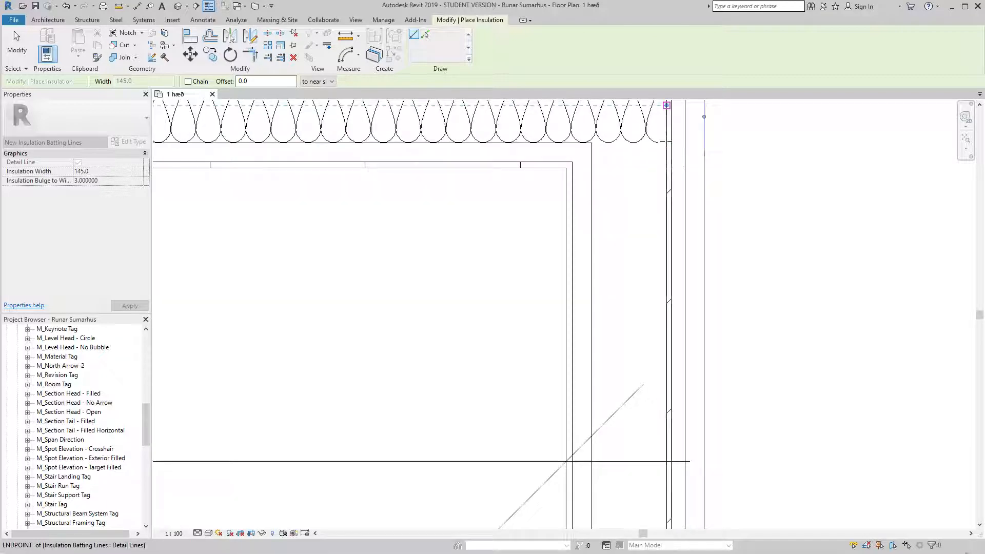
# Step: Draw a 145 mm insulation batting down the right exterior wall from its inner upper corner into the lower wall's cavity
pyautogui.click(593, 145)
pyautogui.scroll(-3, 592, 145)
pyautogui.moveTo(608, 278); pyautogui.dragTo(598, 213, button='middle')
pyautogui.scroll(5, 598, 214)
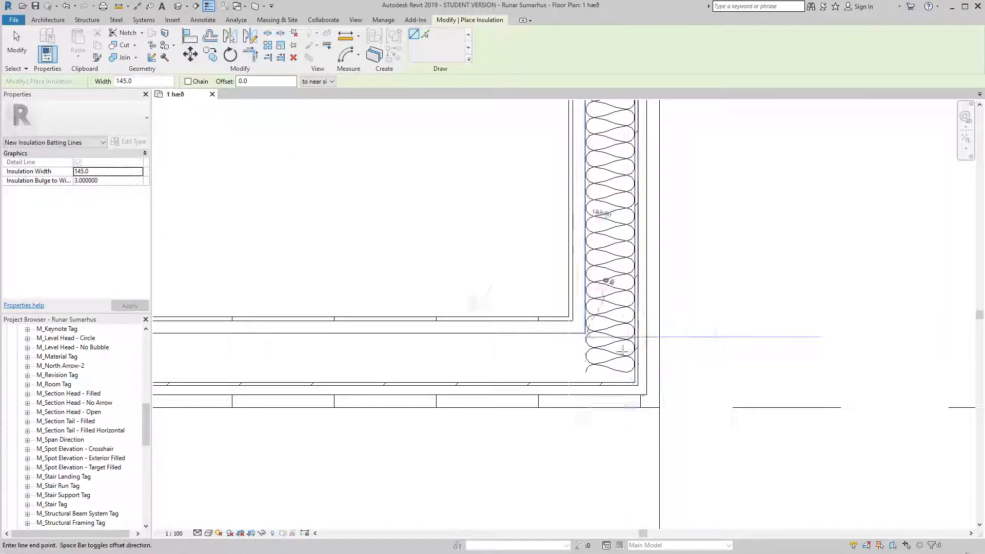
# Step: Draw a 145 mm insulation batting about 6560 mm long through the lower exterior wall, from the right inner corner to the left inner corner
pyautogui.scroll(-5, 691, 350)
pyautogui.scroll(-4, 691, 349)
pyautogui.scroll(8, 482, 351)
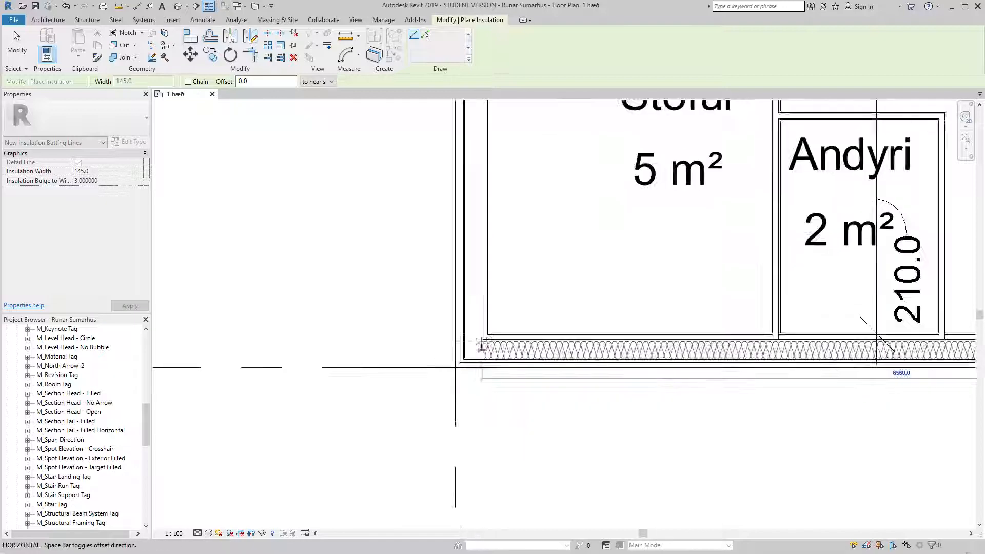
pyautogui.click(482, 351)
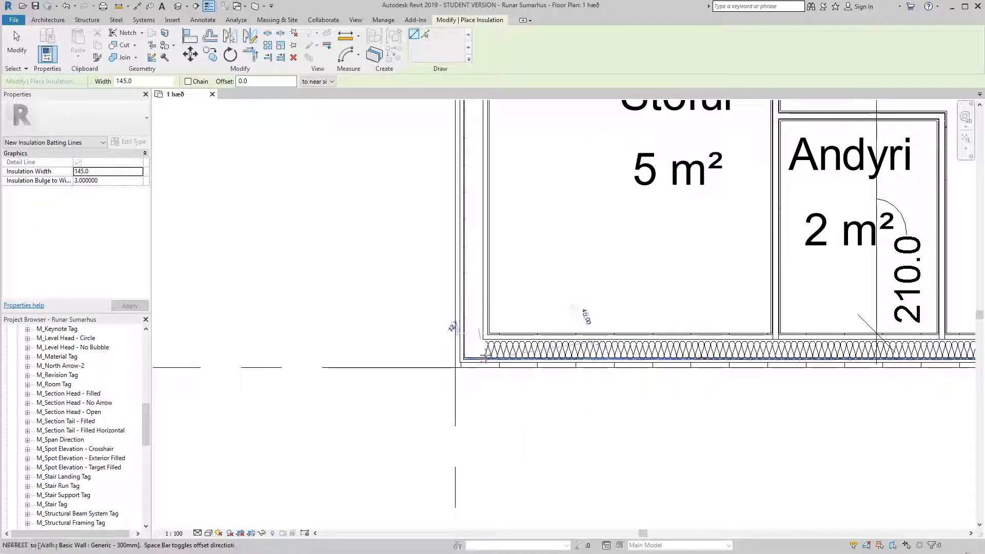
# Step: Draw a 145 mm insulation batting up the left exterior wall from the lower wall to the upper cavity's outer line
pyautogui.scroll(-6, 483, 357)
pyautogui.scroll(6, 489, 181)
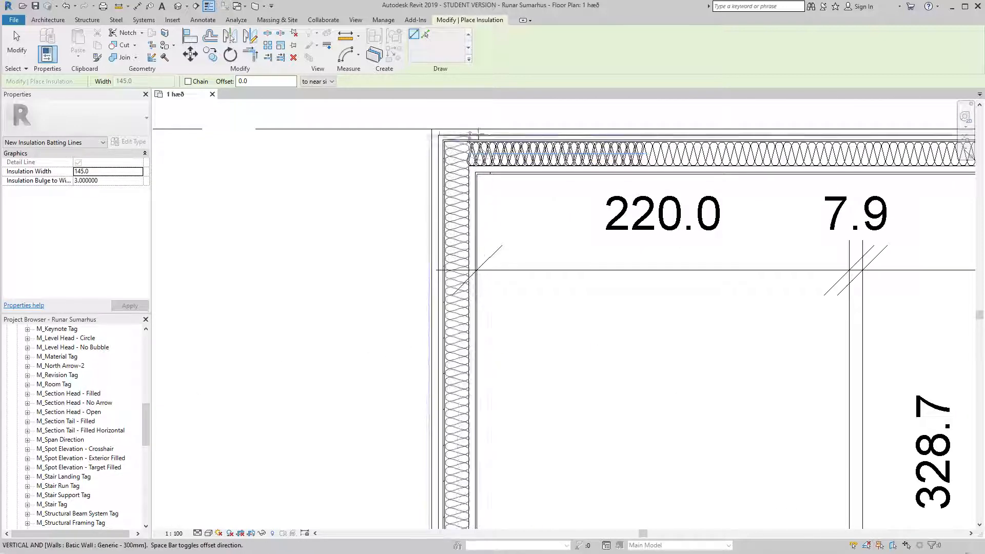
pyautogui.scroll(4, 476, 165)
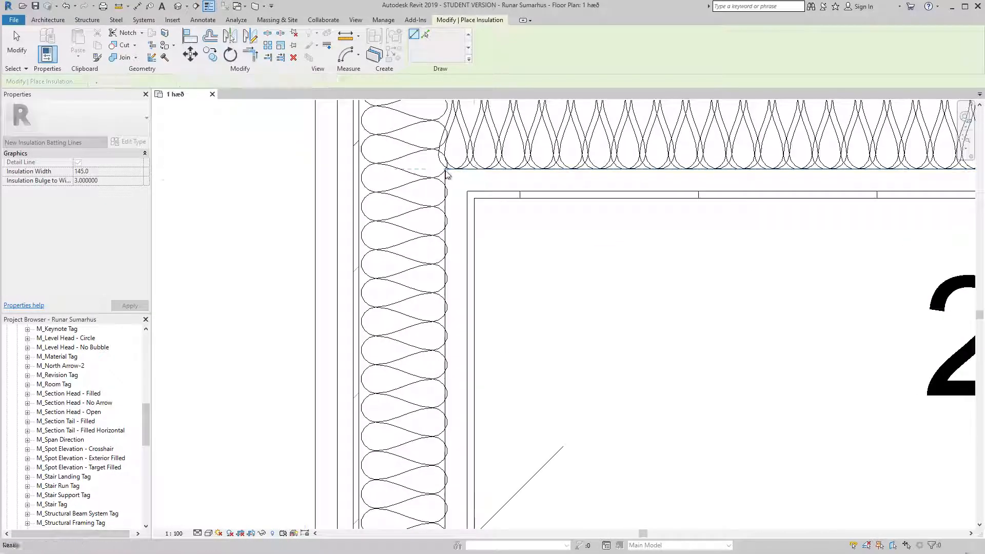
pyautogui.press('Escape')
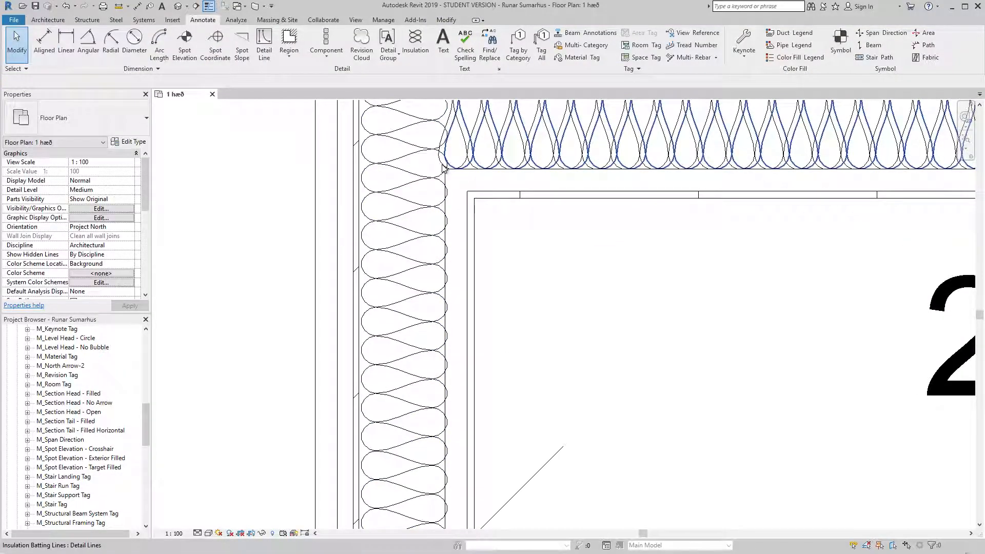
# Step: Delete the short insulation batting that overlaps the full-length one in the upper exterior wall
pyautogui.click(442, 167)
pyautogui.scroll(-4, 442, 167)
pyautogui.scroll(4, 433, 167)
pyautogui.press('Escape')
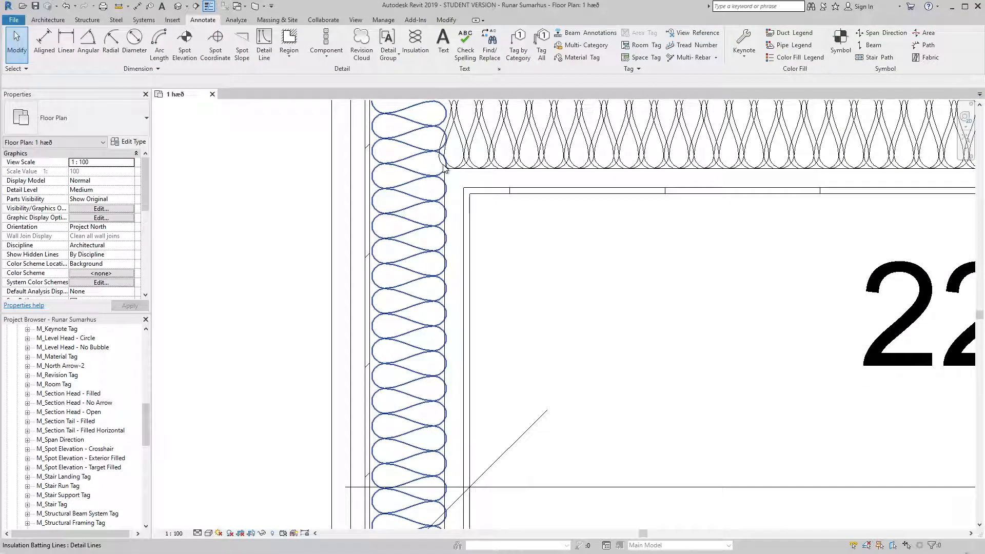
pyautogui.click(443, 168)
pyautogui.press('Escape')
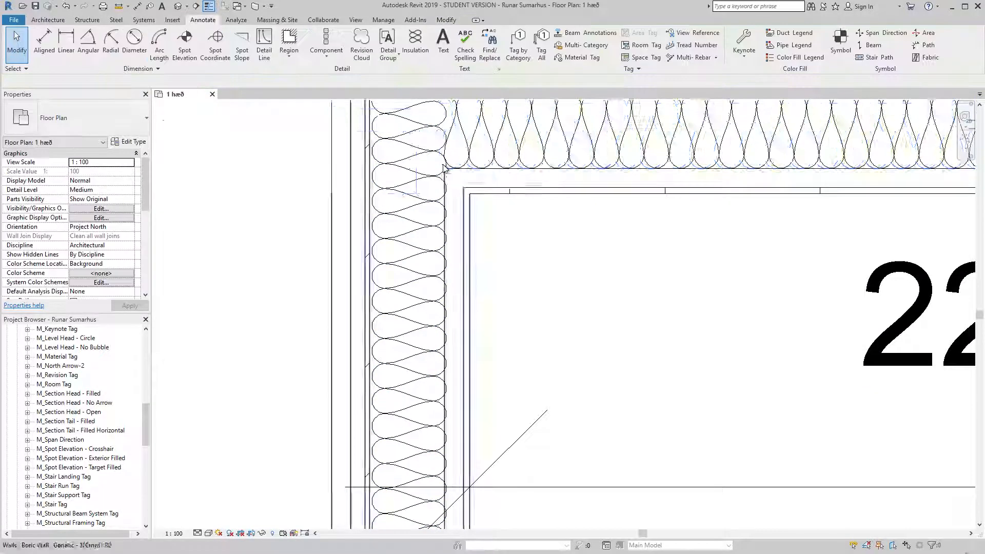
pyautogui.scroll(-6, 443, 169)
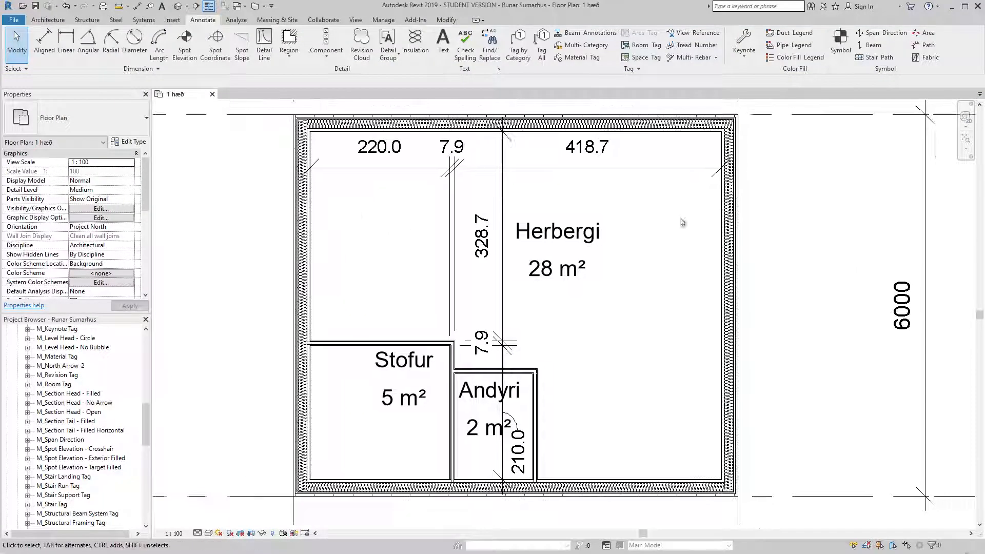